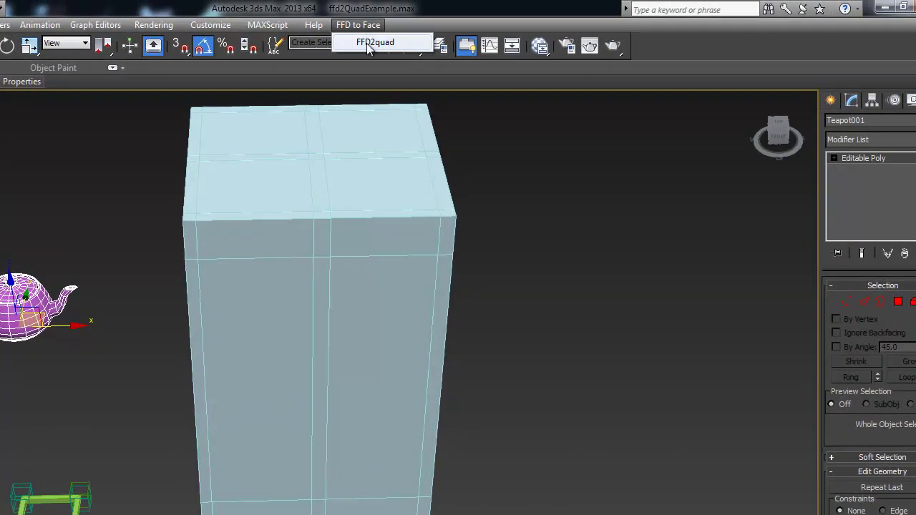
Open the FFD2quad tool and make the teapot an archetype group named Teapot
left_click(372, 43)
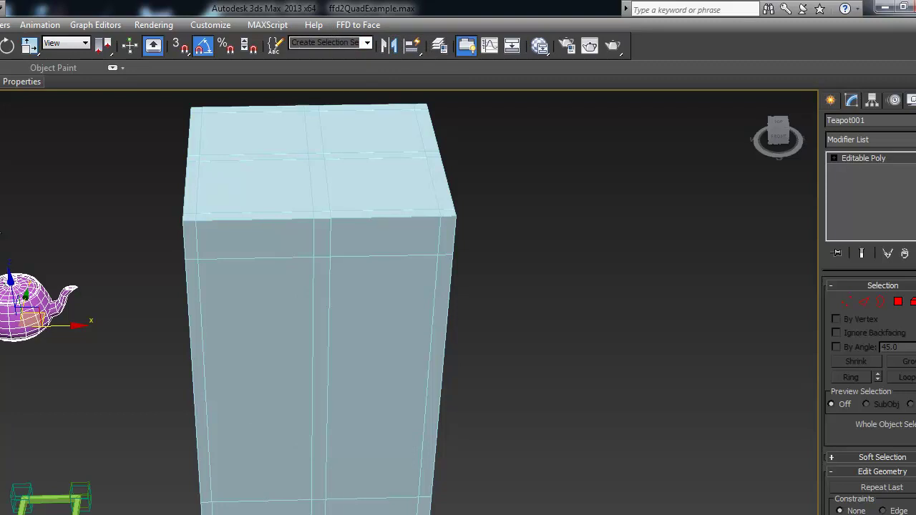
middle_click_drag(135, 292, 205, 316)
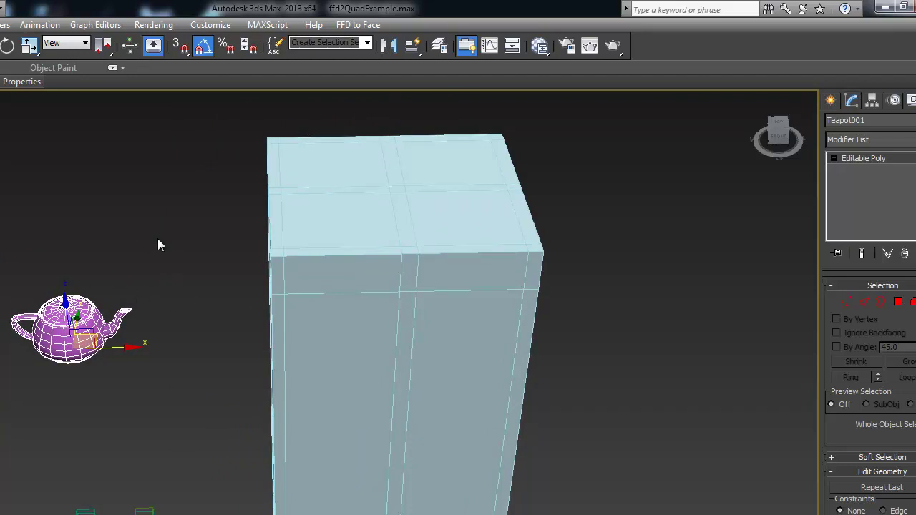
left_click(174, 350)
left_click(78, 350)
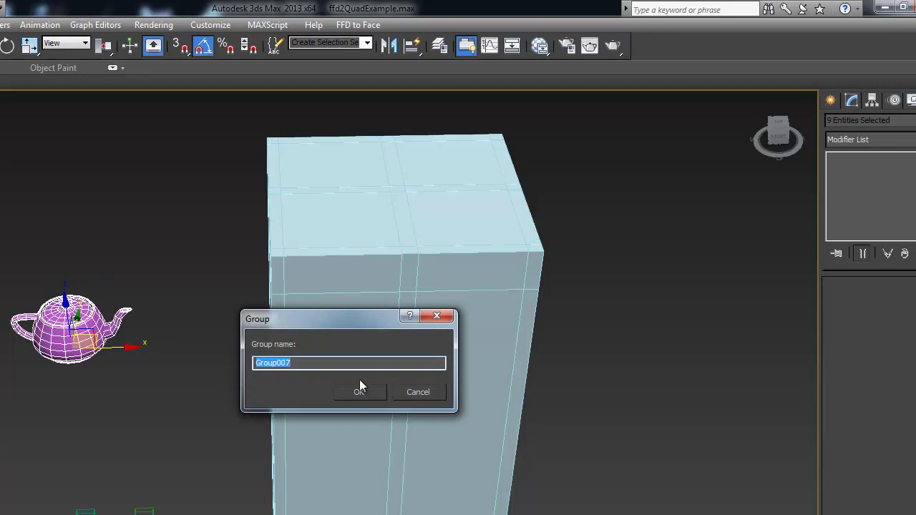
type("Teapot")
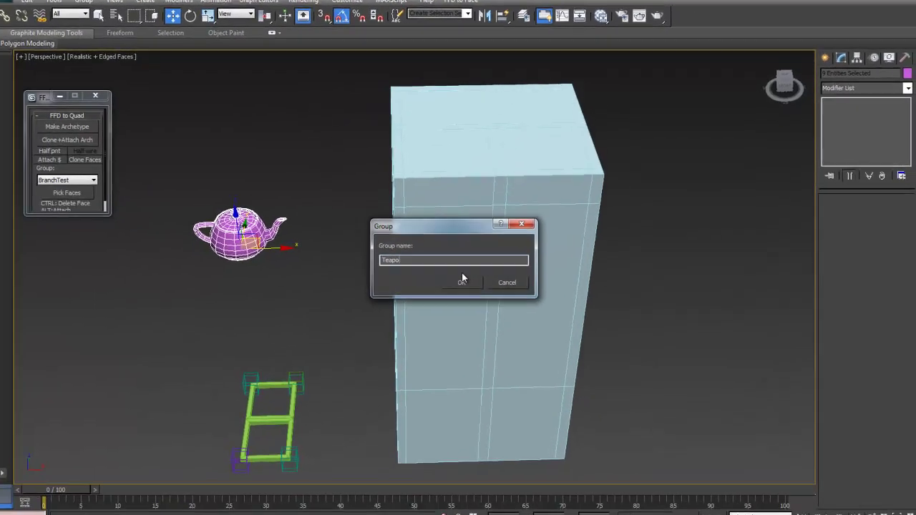
left_click(466, 277)
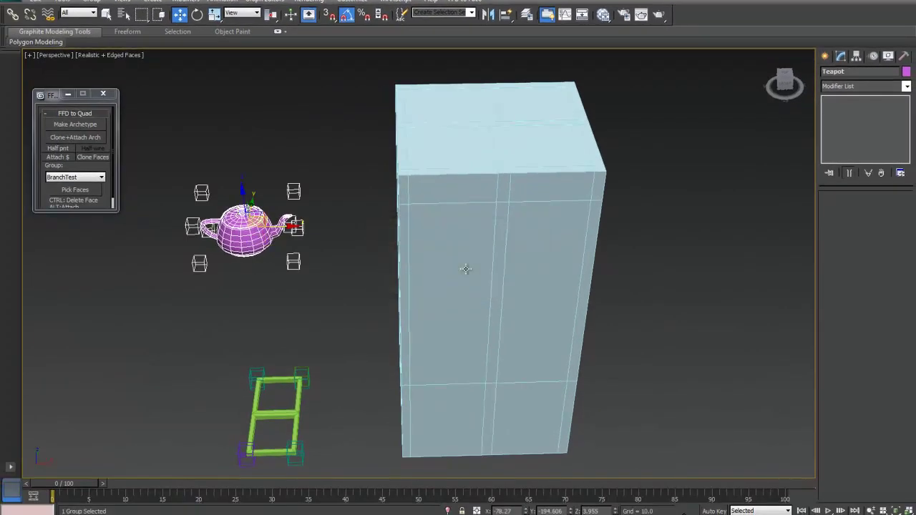
Choose the Teapot group and apply it to the tall upper and short lower polygons in the box front's left column
left_click(101, 177)
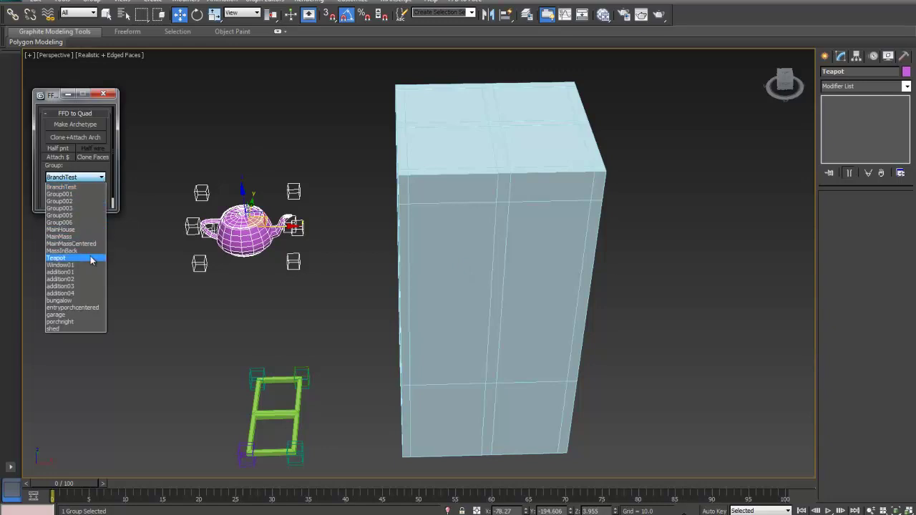
left_click(91, 259)
left_click(79, 190)
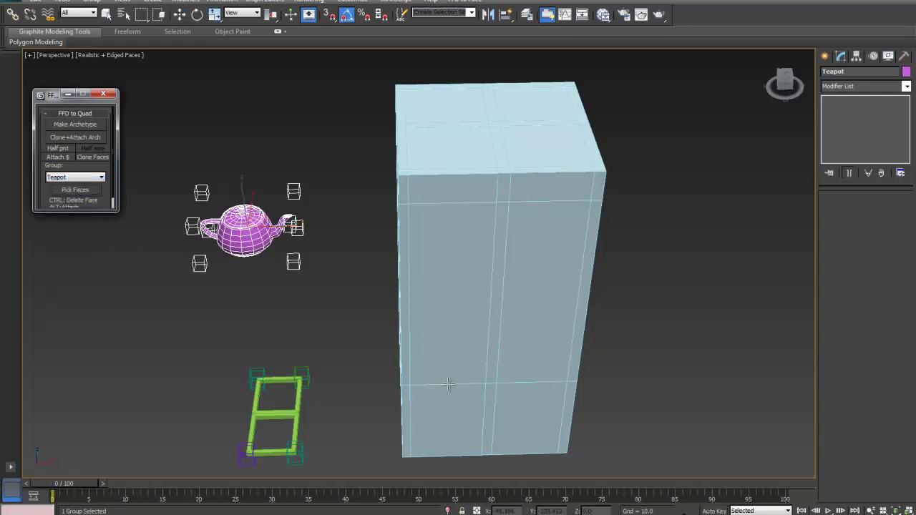
left_click(465, 289)
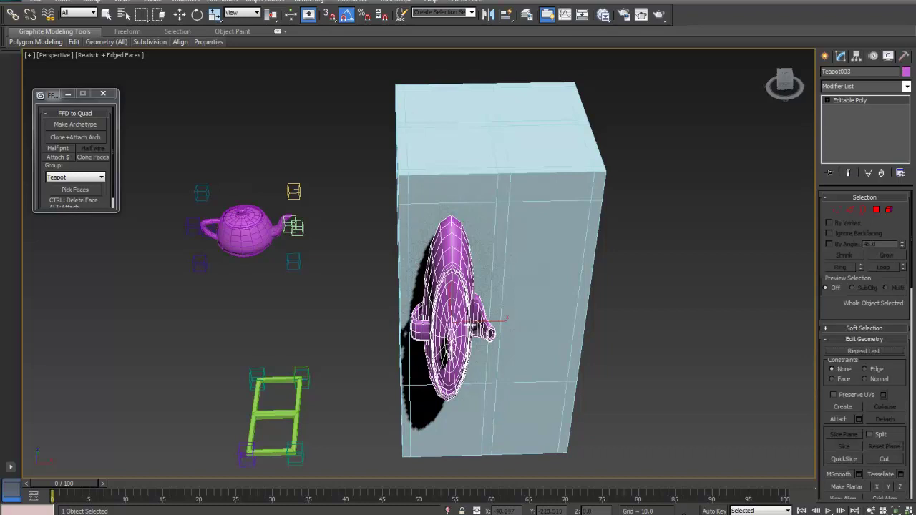
left_click(461, 424)
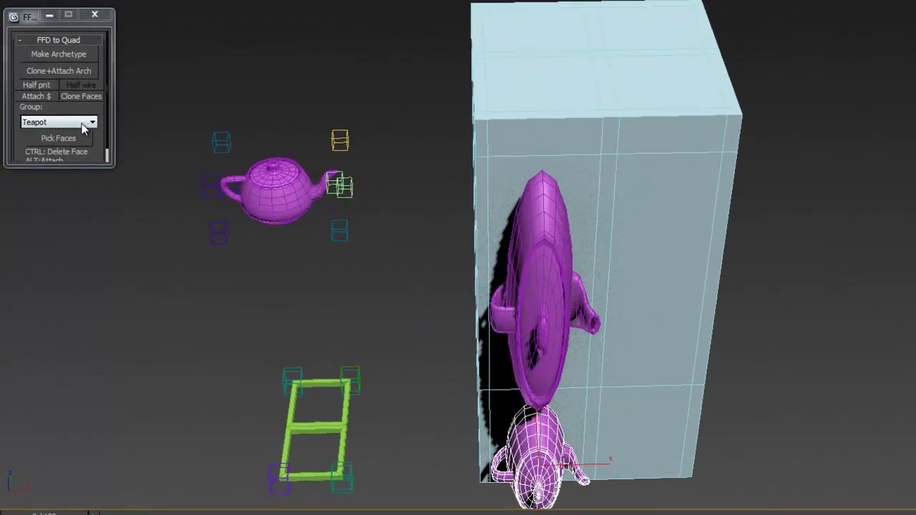
Choose the Window01 group and apply it to the front's tall right-hand polygon and the front-left polygon on the box's top
left_click(84, 125)
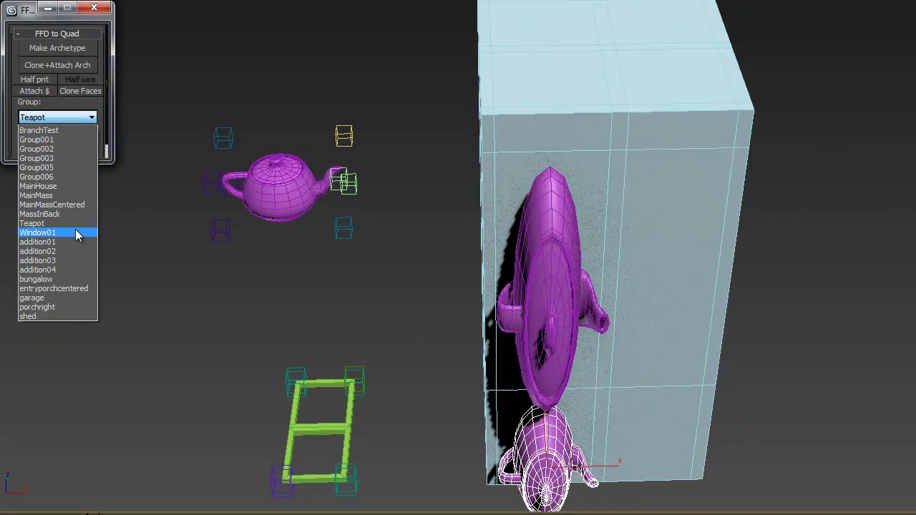
left_click(77, 234)
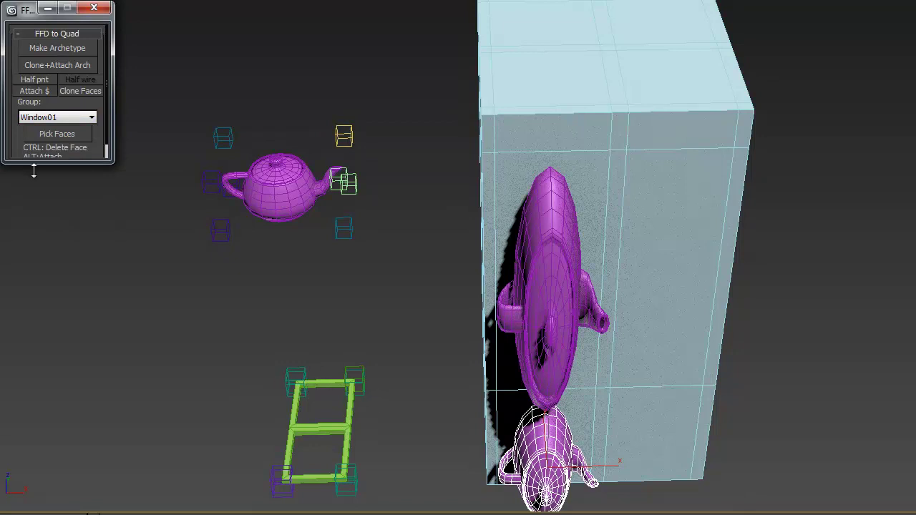
left_click(56, 138)
left_click(657, 277)
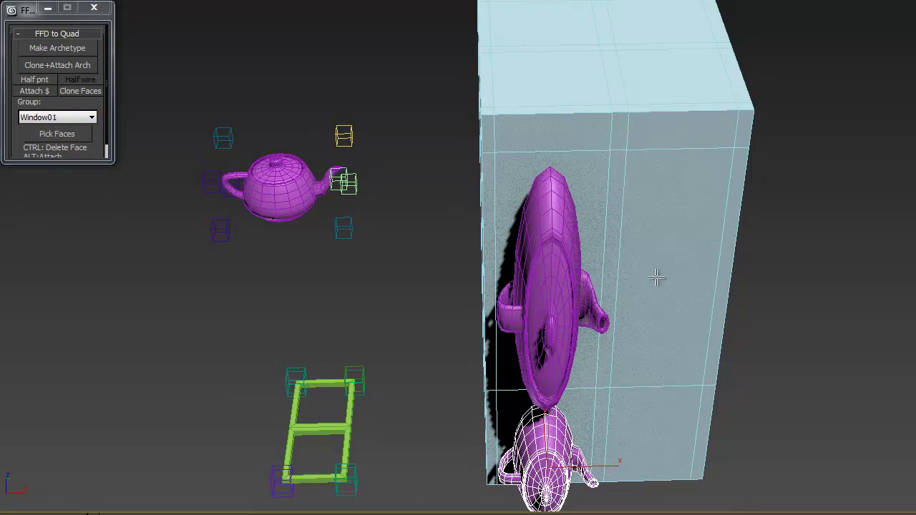
left_click(556, 77)
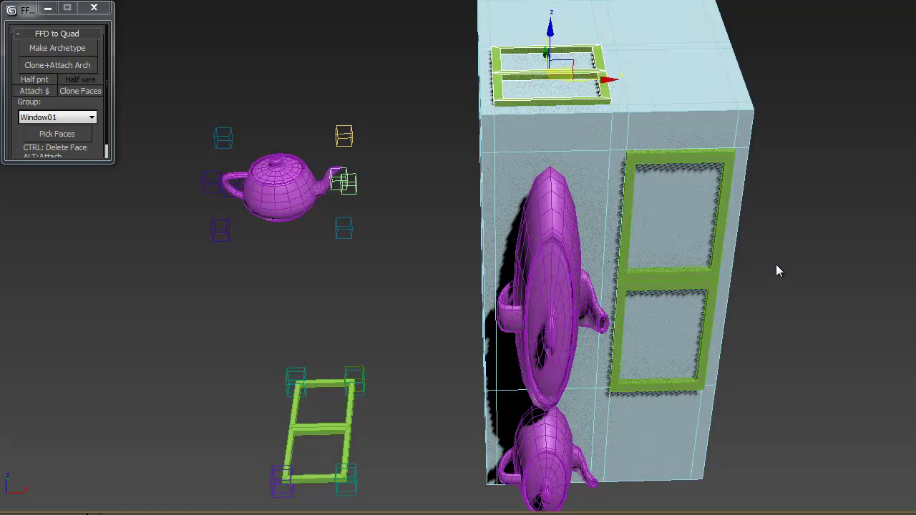
Select the two tall upper polygons on the box's right side
left_click(685, 75)
middle_click_drag(818, 219, 742, 211)
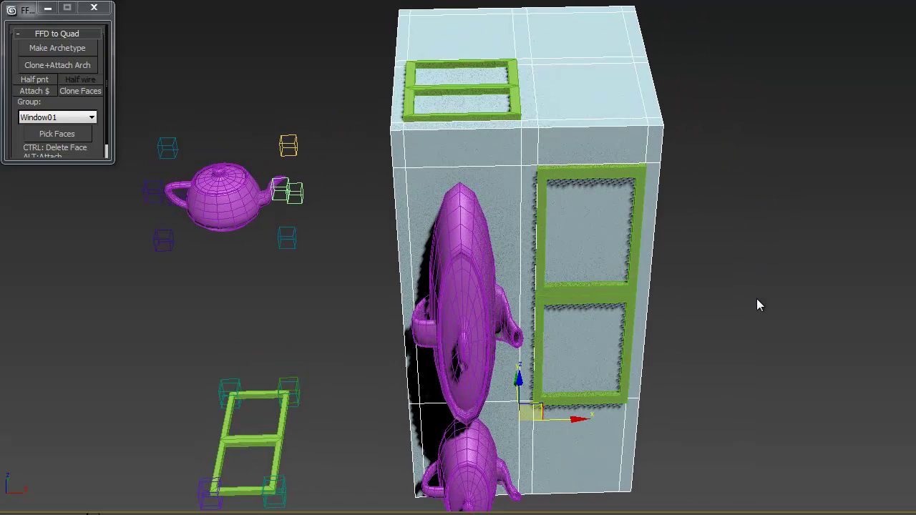
middle_click_drag(765, 315, 704, 321, "alt")
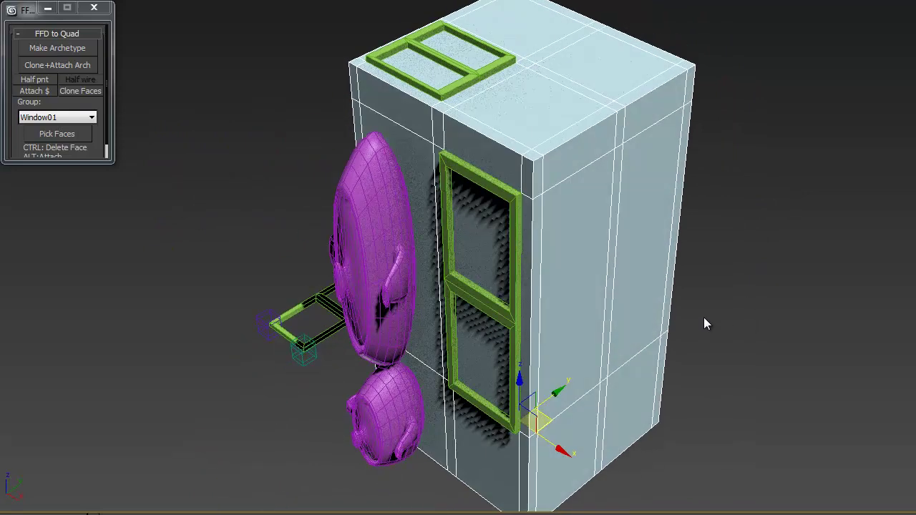
left_click(580, 248)
left_click(638, 217, "ctrl")
Add the tall upper polygons on the box's back and left sides to the selection and assign material ID 10
middle_click_drag(771, 262, 681, 258, "alt")
left_click(777, 245, "ctrl")
left_click(783, 217, "ctrl")
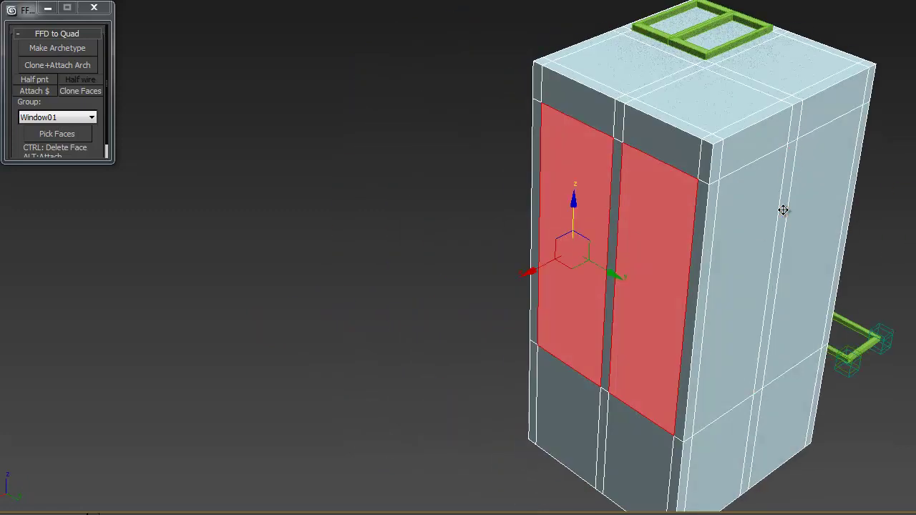
left_click(743, 217, "ctrl")
left_click(832, 216, "ctrl")
middle_click_drag(849, 248, 806, 277, "alt")
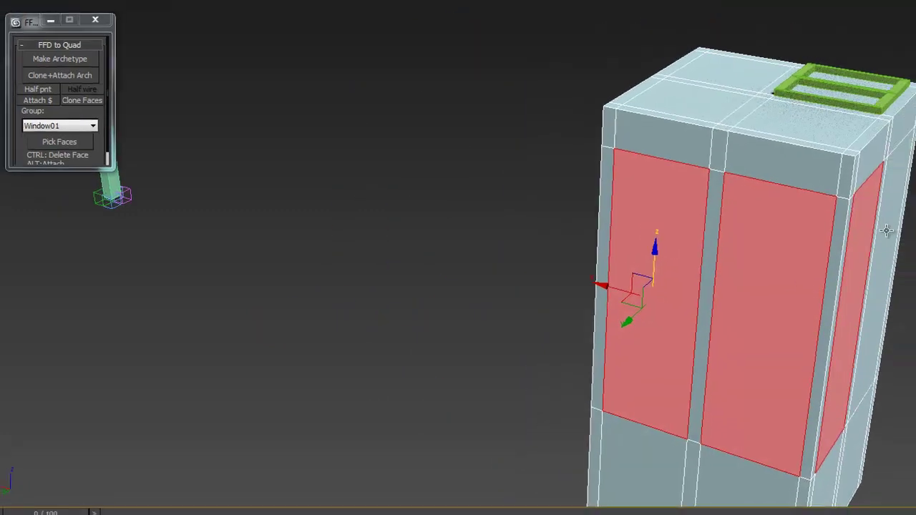
middle_click_drag(754, 251, 661, 299, "alt")
scroll(859, 330, "down", 10)
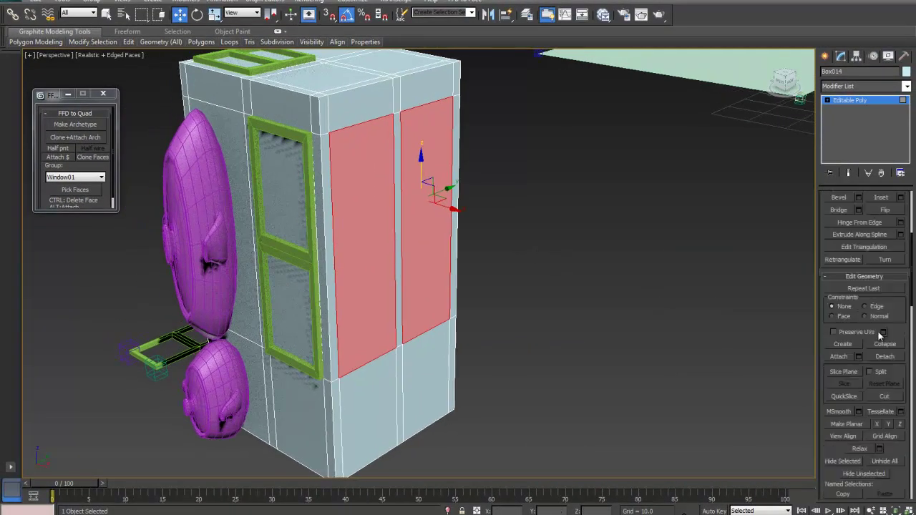
scroll(868, 351, "down", 3)
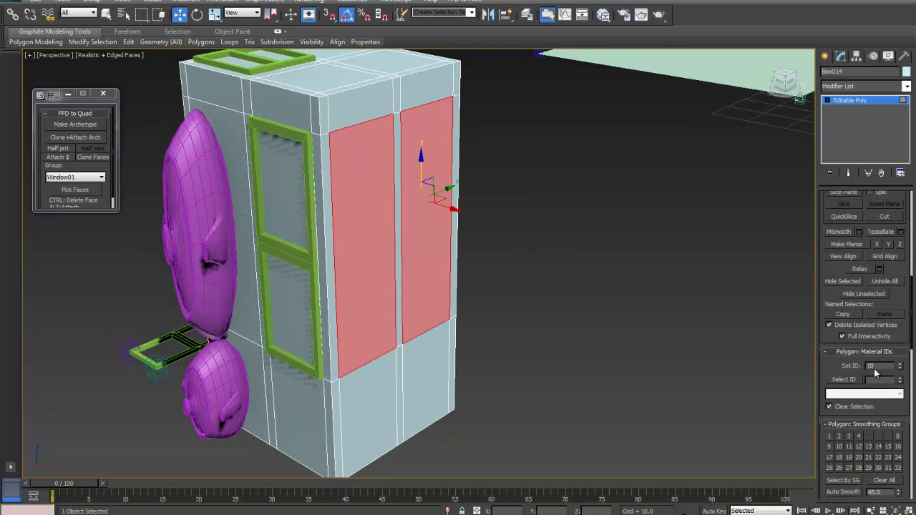
Add an Archetype Holder modifier to the box, with the archetype named window and its material ID set to 10
left_click(852, 87)
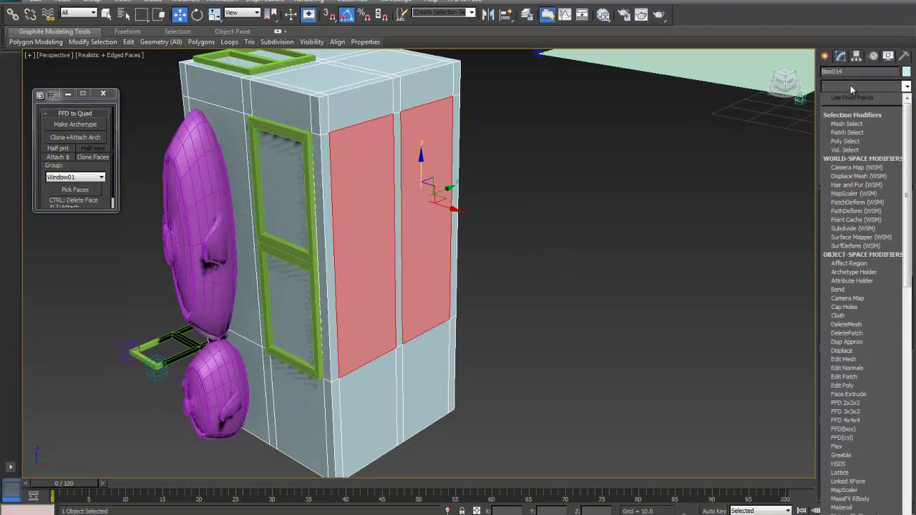
left_click(859, 273)
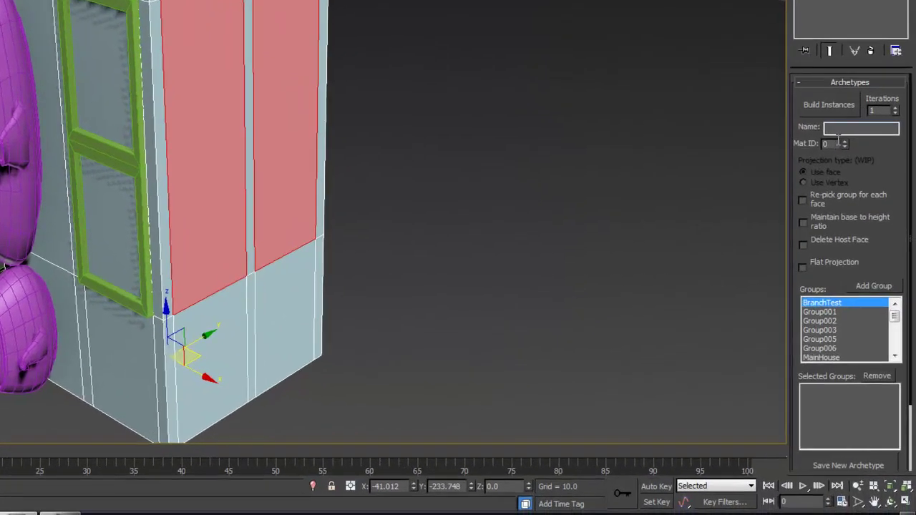
left_click(857, 233)
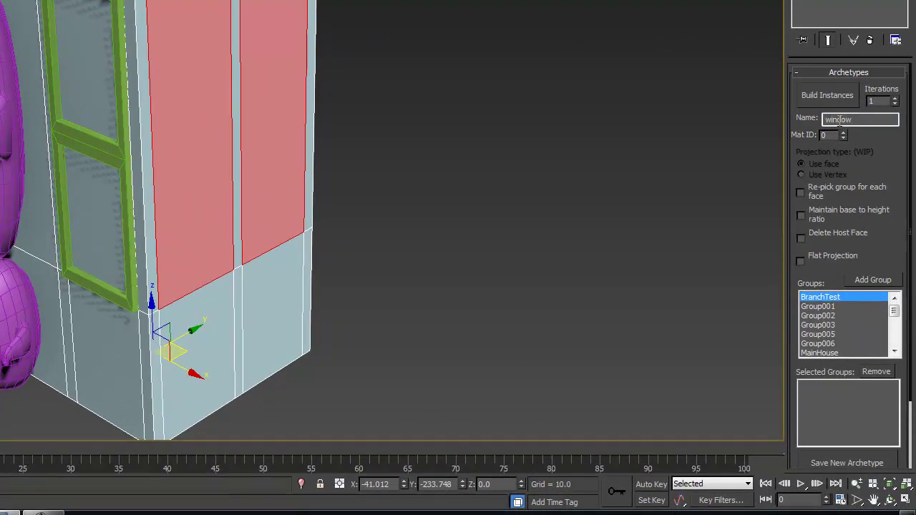
key("Tab")
Add the Window01 group to the window archetype and save it as a new archetype
left_click_drag(894, 311, 895, 327)
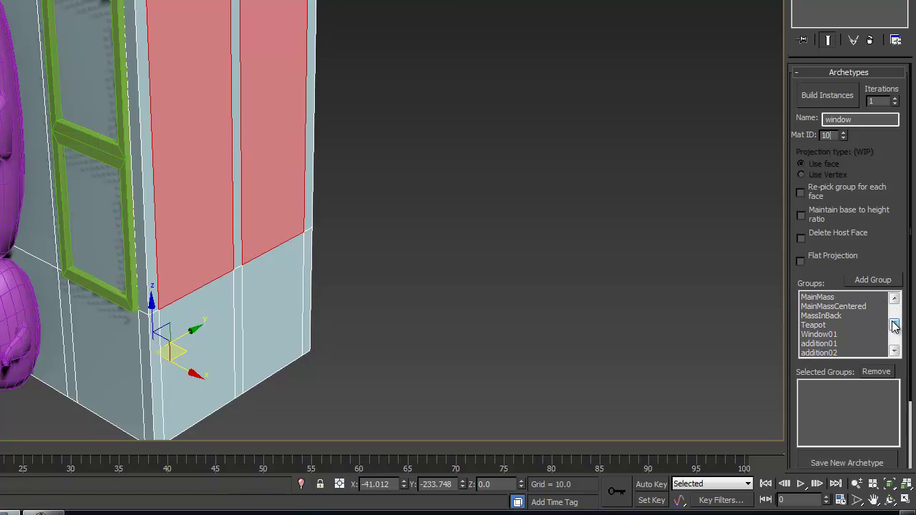
left_click(836, 335)
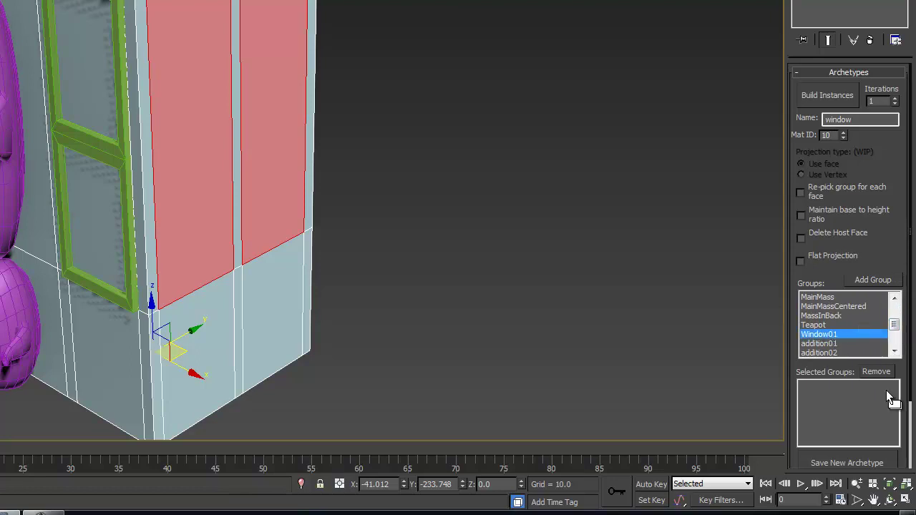
left_click(868, 279)
scroll(868, 280, "down", 3)
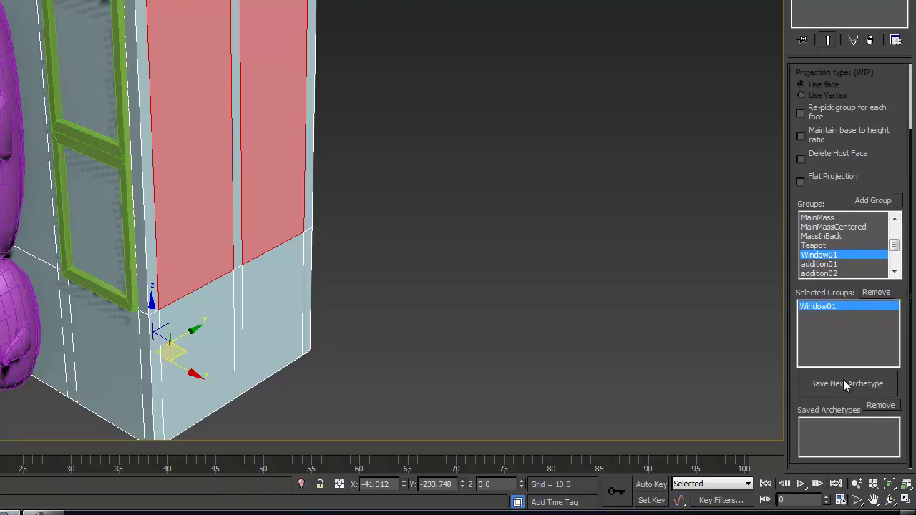
left_click(845, 383)
Build the window archetype's instances on the box and check them around its sides
middle_click_drag(432, 291, 460, 297)
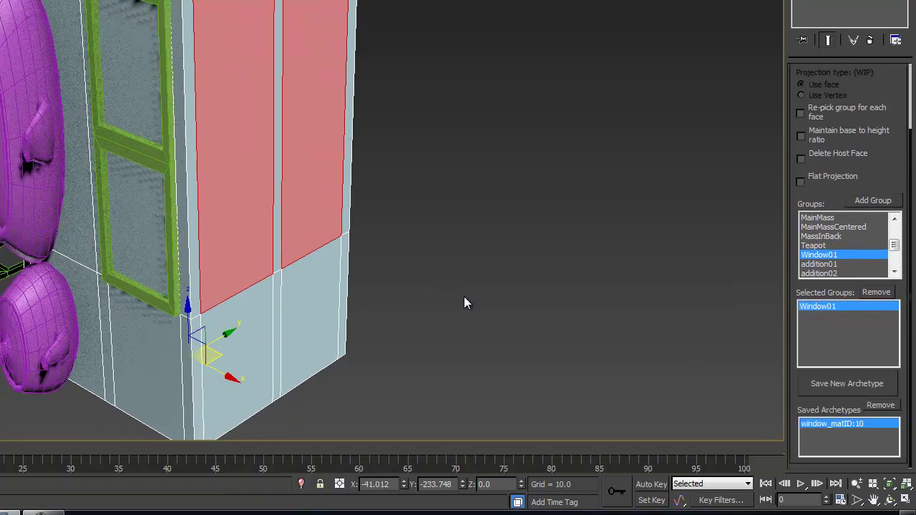
scroll(882, 87, "up", 3)
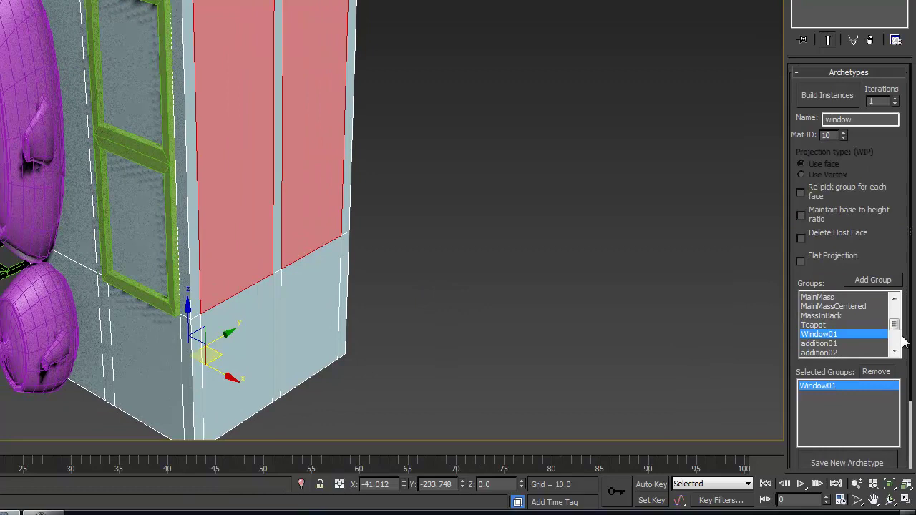
left_click(829, 98)
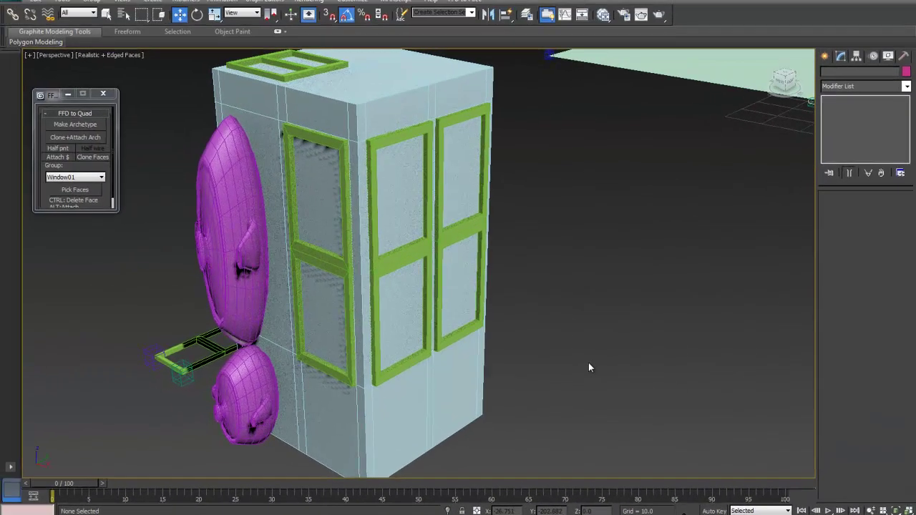
scroll(589, 365, "down", 4)
middle_click_drag(563, 390, 477, 390, "alt")
middle_click_drag(605, 404, 845, 446)
middle_click_drag(539, 380, 523, 368, "alt")
scroll(540, 354, "up", 8)
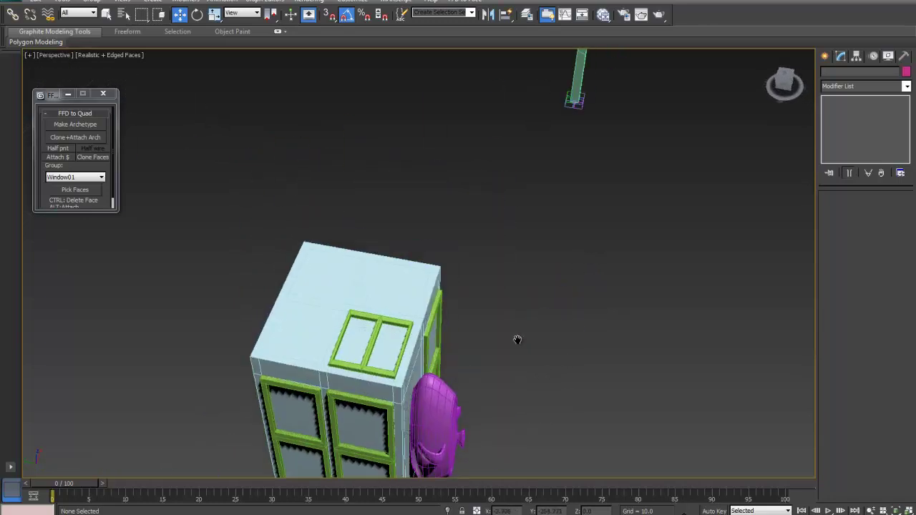
Create a box with a base about 6.8 by 7.6 in the empty area and convert it to an editable poly
scroll(600, 239, "down", 5)
middle_click_drag(546, 284, 498, 295)
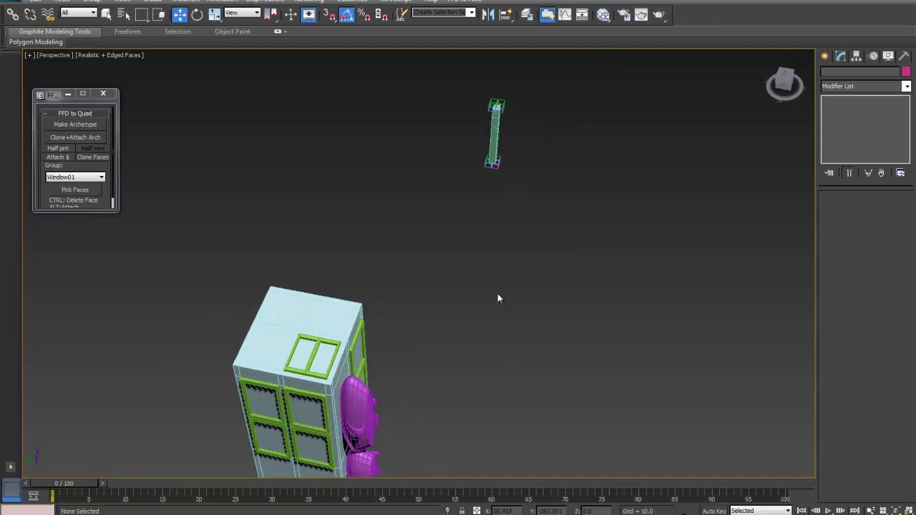
scroll(499, 294, "up", 5)
middle_click_drag(562, 266, 529, 303)
left_click(826, 56)
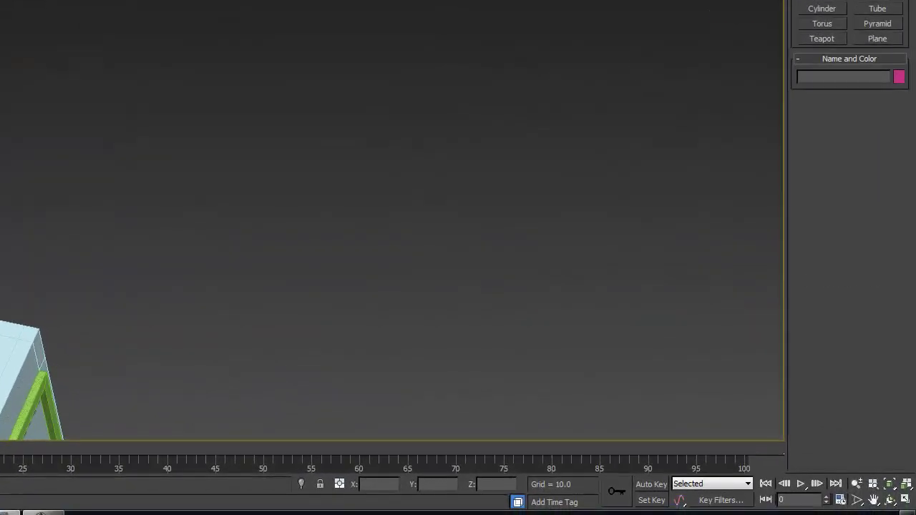
left_click_drag(246, 94, 284, 149)
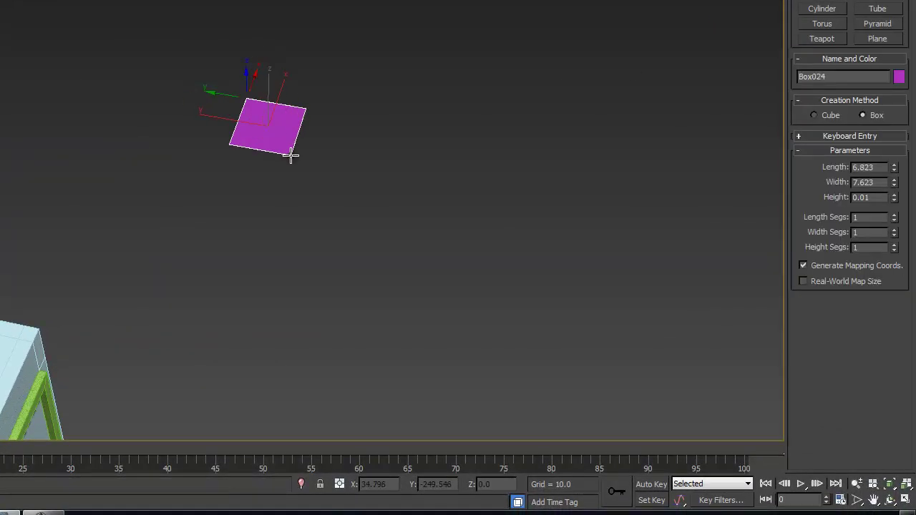
left_click(290, 88)
right_click(287, 84)
mouse_move(356, 214)
left_click(493, 223)
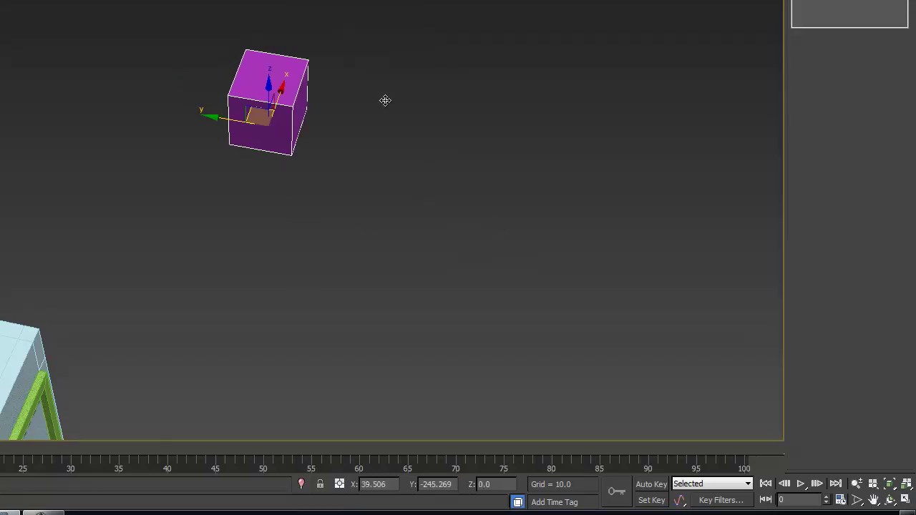
Set the material ID of the box's top polygon to 10 and check the front polygon's material ID
middle_click_drag(389, 109, 377, 127)
middle_click_drag(249, 104, 247, 118)
key("4")
left_click(241, 100)
middle_click_drag(458, 109, 447, 197)
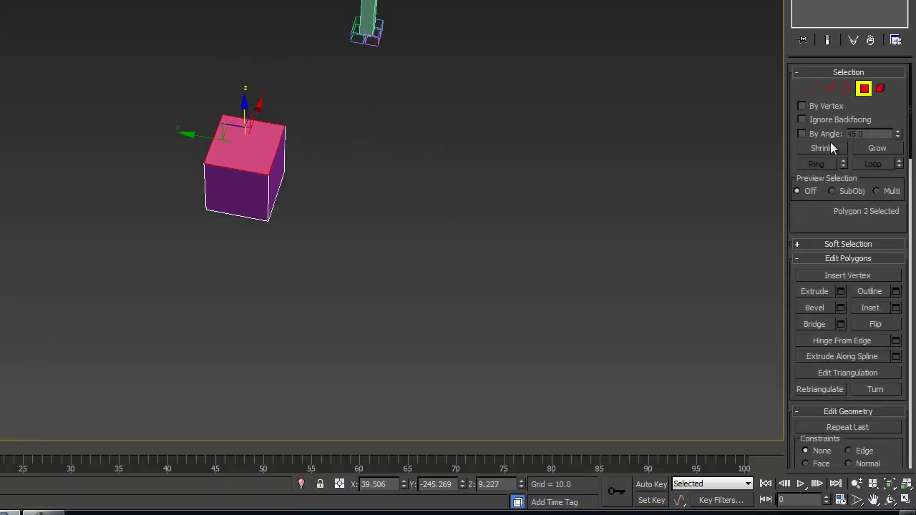
scroll(813, 230, "down", 10)
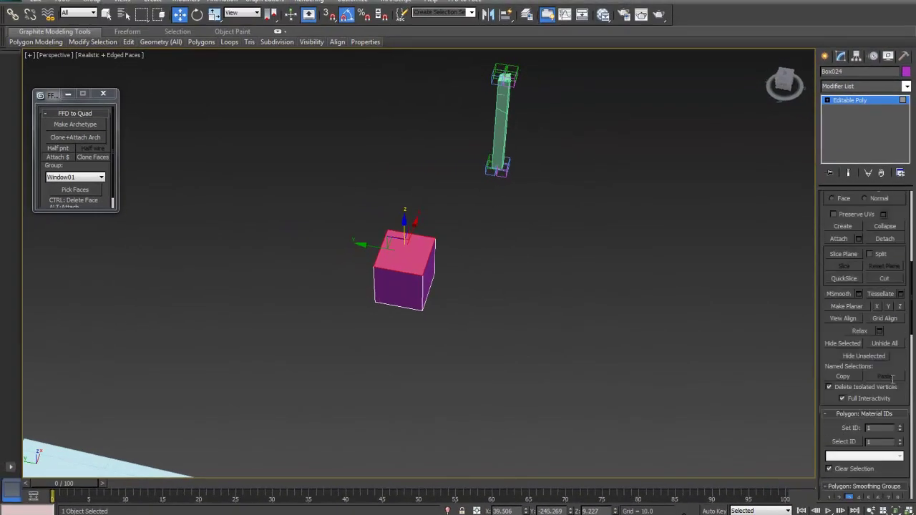
scroll(888, 379, "down", 3)
left_click(882, 363)
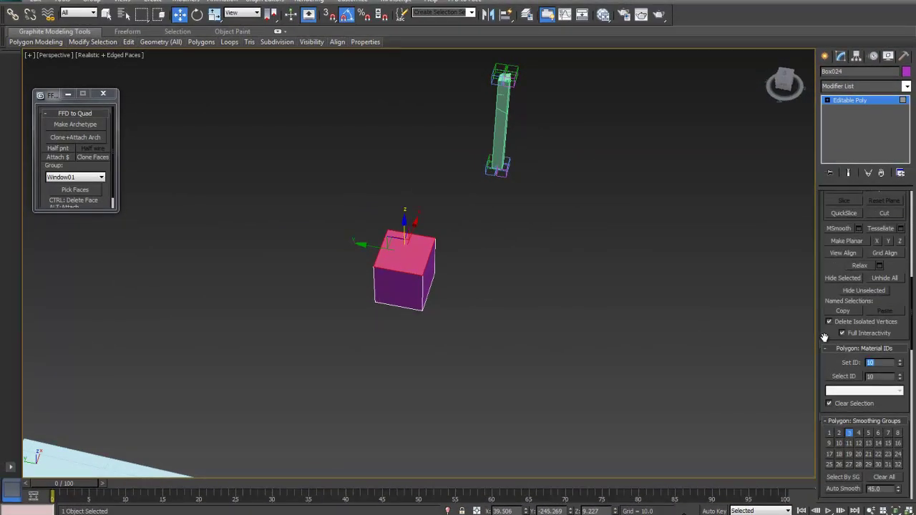
mouse_move(581, 359)
middle_mouse_down()
mouse_move(594, 365)
mouse_move(576, 368)
middle_mouse_up()
left_click(497, 279)
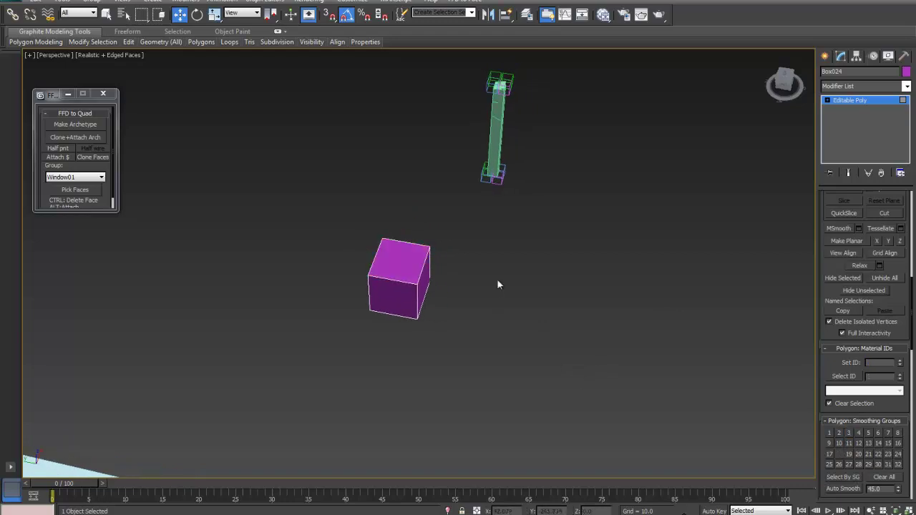
left_click(407, 285)
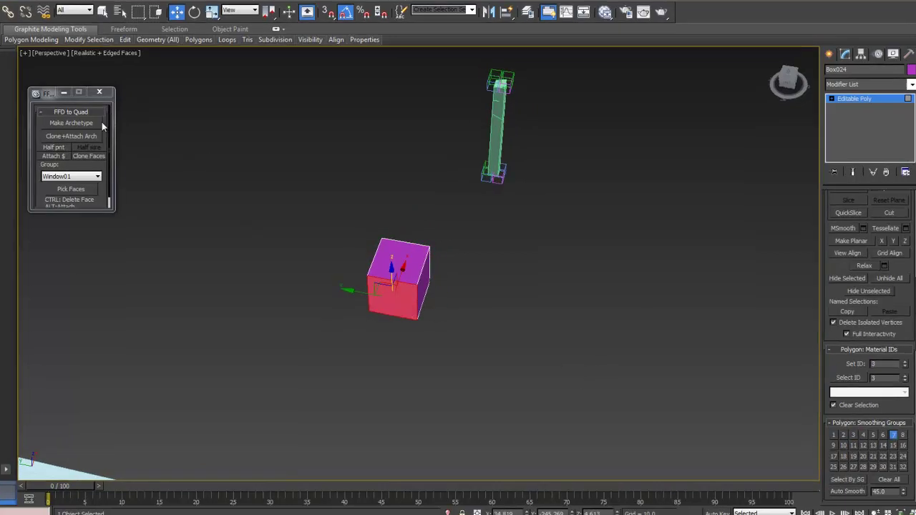
Make an archetype group named boxExaple from the purple box
key("ctrl+g")
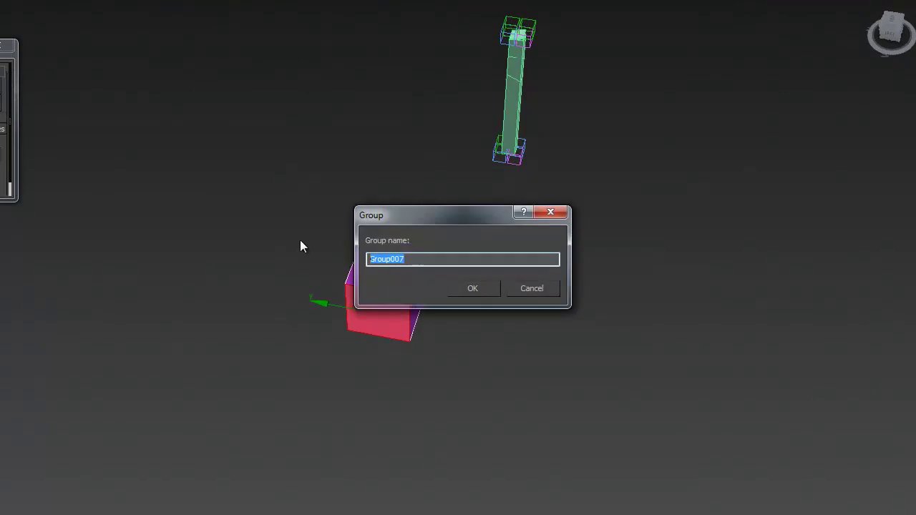
type("boxExaple")
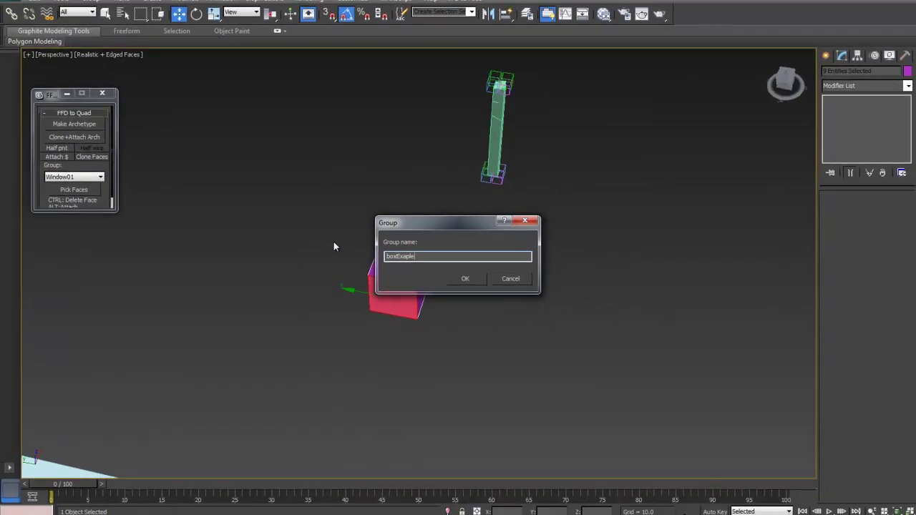
left_click(474, 279)
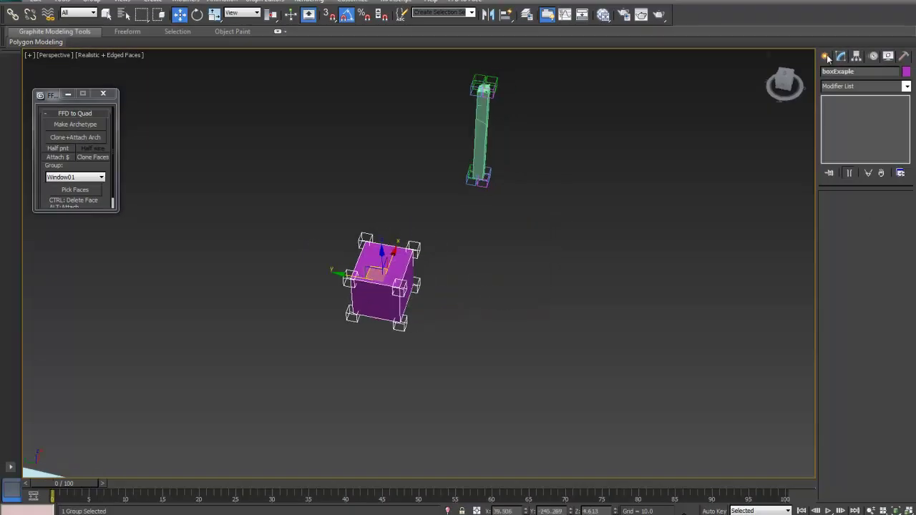
Open the boxExaple group and add an Archetype Holder modifier to its box
middle_click_drag(495, 263, 519, 263)
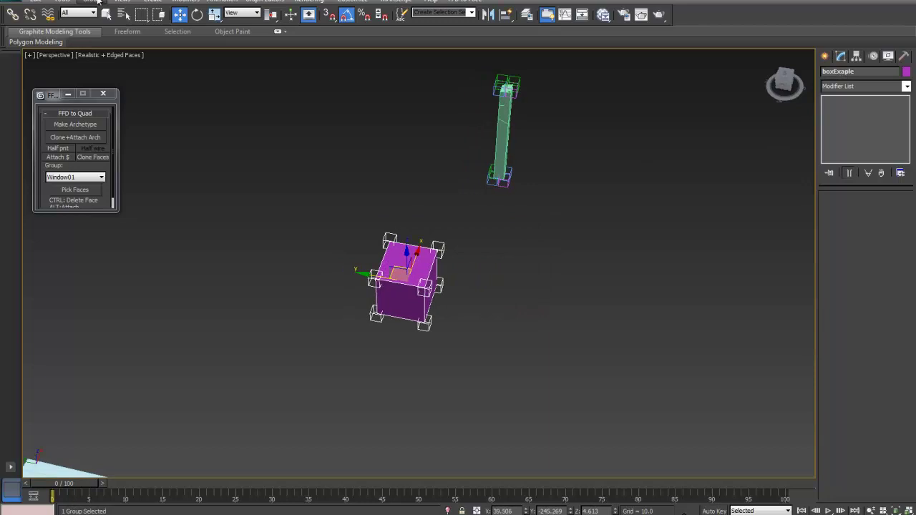
left_click(99, 1)
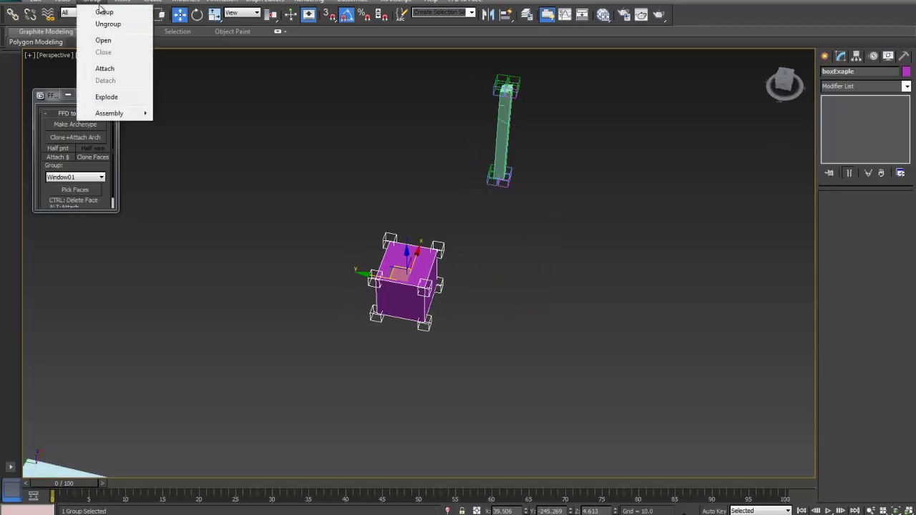
left_click(128, 43)
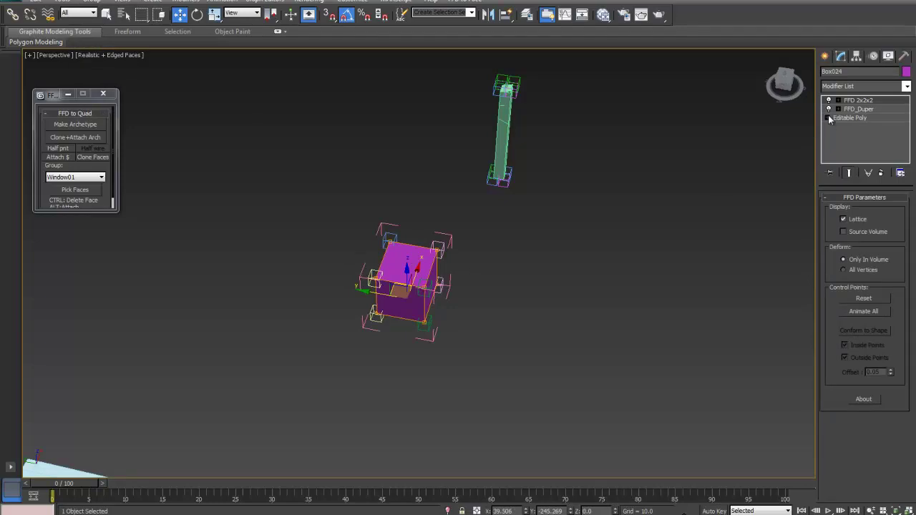
left_click(864, 87)
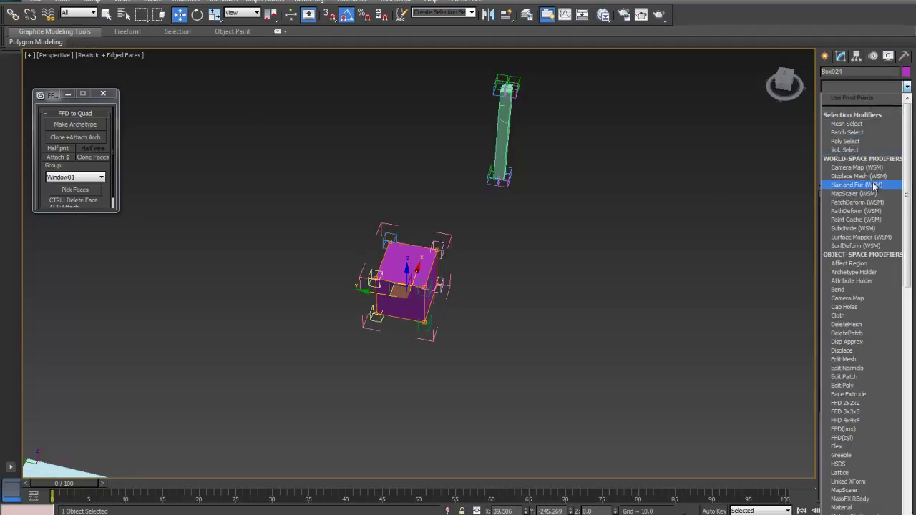
left_click(874, 274)
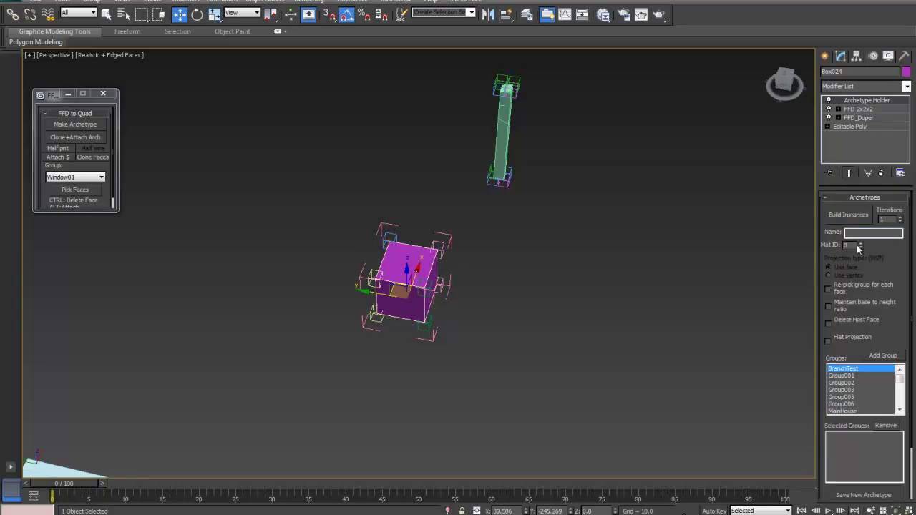
Save a new archetype named box with material ID 10, using the boxExaple group as its selected group
left_click_drag(900, 377, 856, 397)
left_click(854, 390)
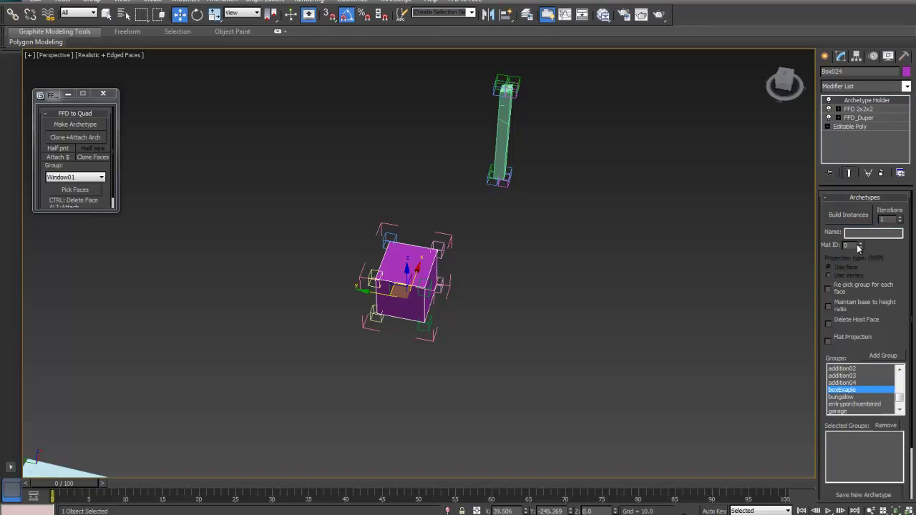
type("10")
left_click(888, 355)
scroll(831, 414, "down", 1)
scroll(831, 414, "down", 3)
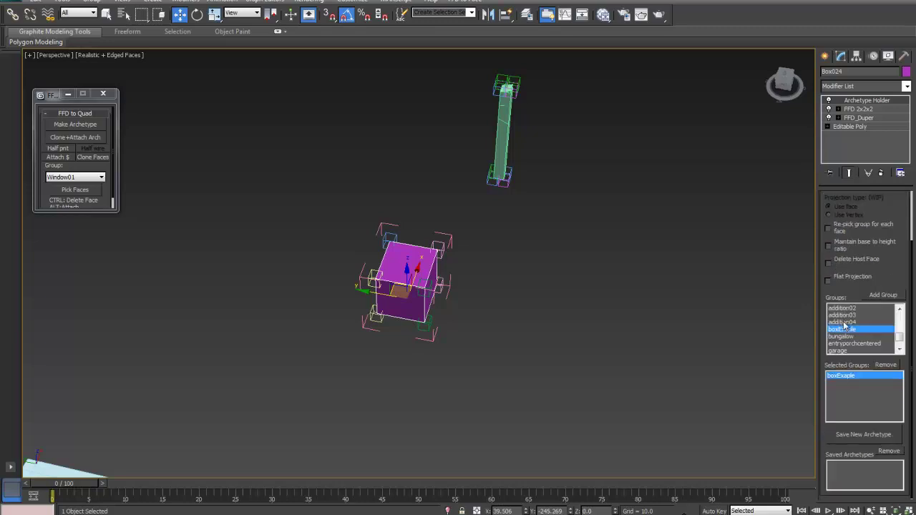
left_click(856, 436)
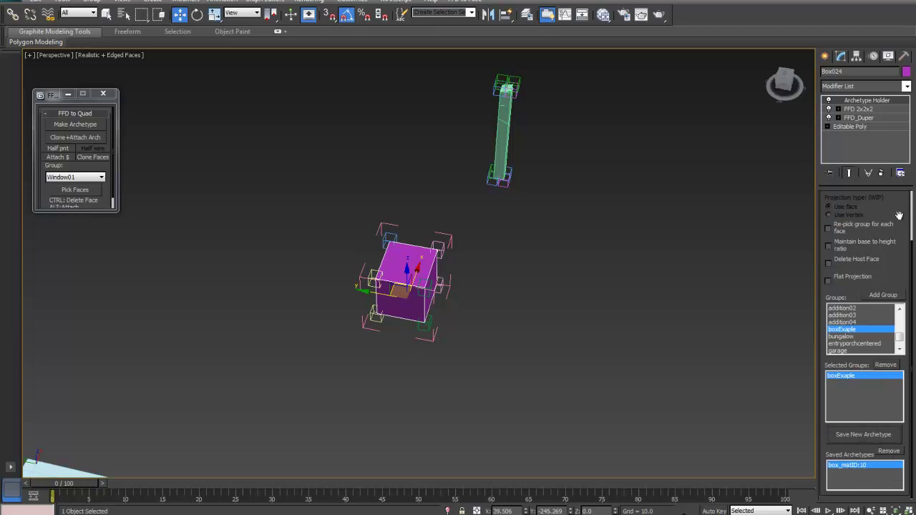
Build the box archetype's instances on the box with one iteration
scroll(904, 215, "up", 3)
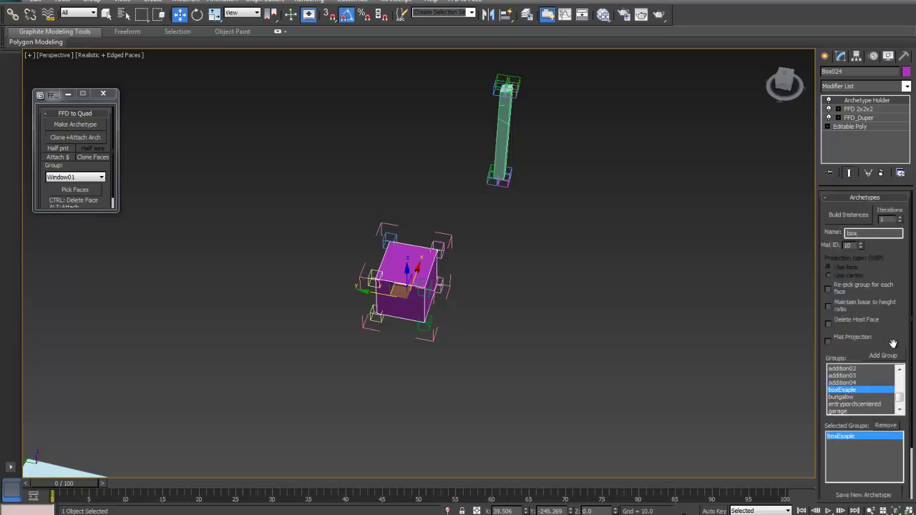
left_click(850, 215)
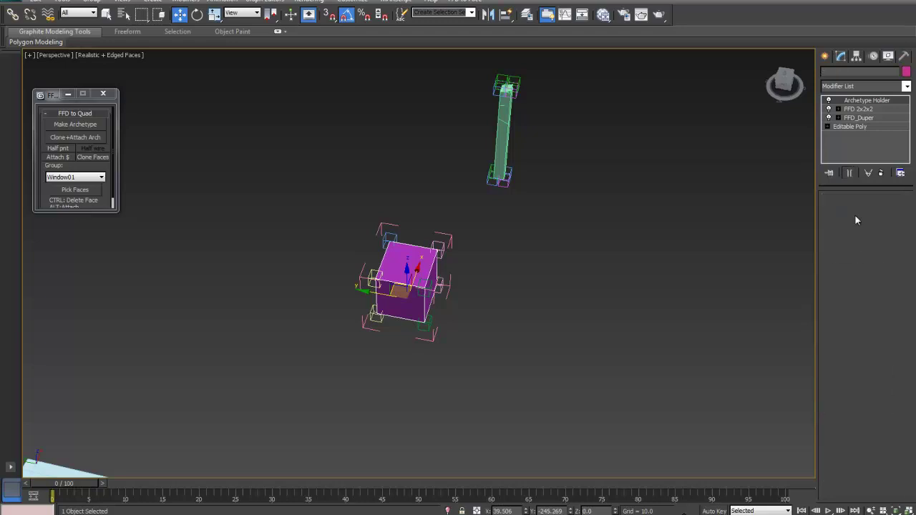
middle_click_drag(530, 320, 574, 327)
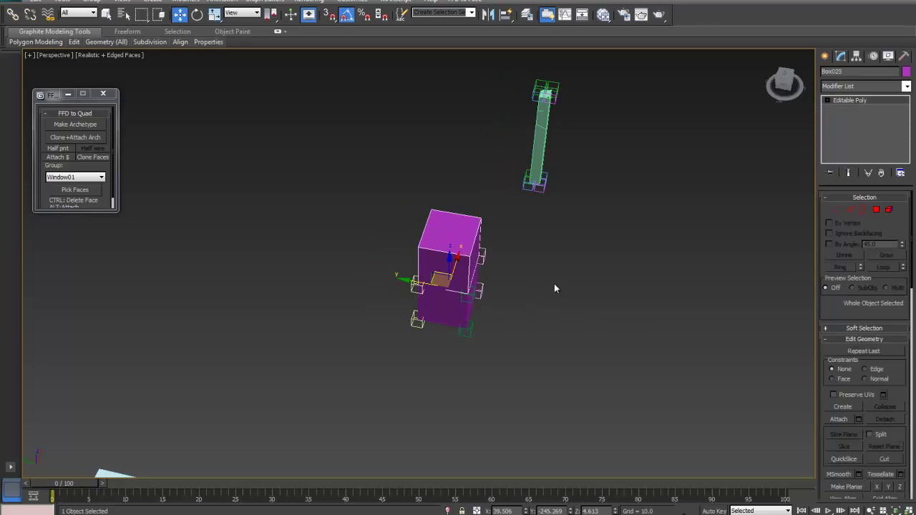
Delete the instance built on top of the box and move the boxExaple group along Y past the green column
key("Delete")
left_click_drag(413, 288, 578, 329)
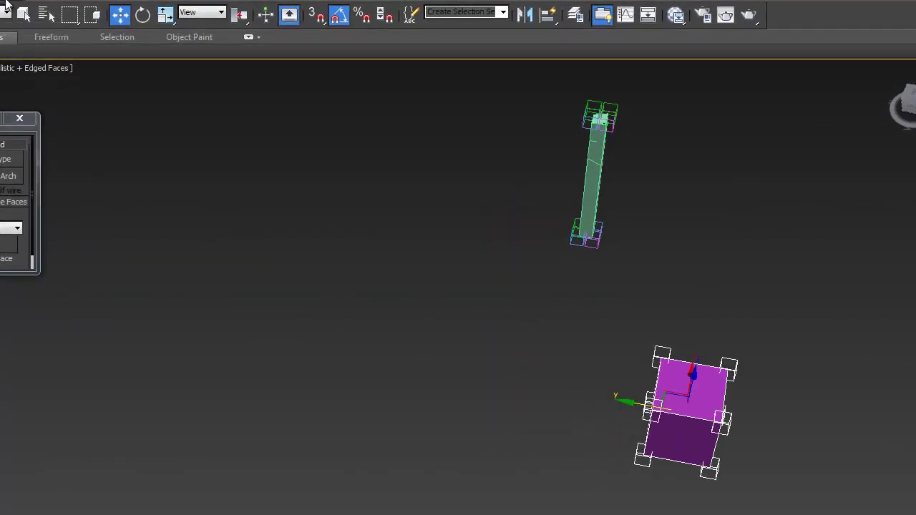
Open the boxExaple group, select its box and build its archetype over several iterations into a vertical stack
left_click(6, 8)
left_click(33, 46)
left_click(673, 369)
middle_click_drag(749, 357, 688, 361)
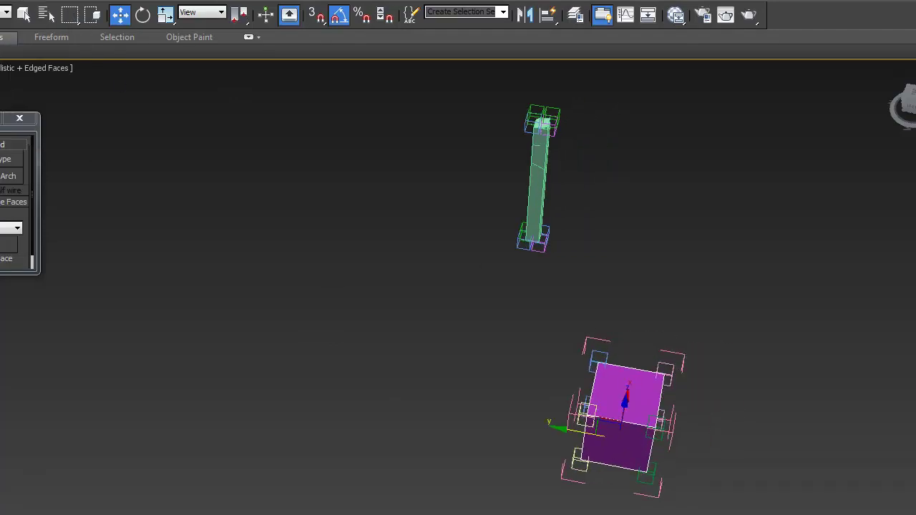
middle_click_drag(686, 308, 483, 311)
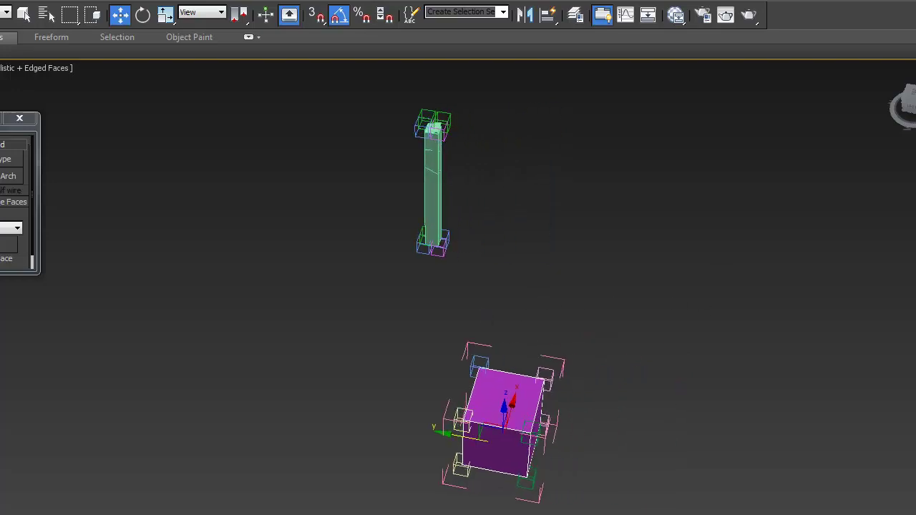
key("ctrl+z")
key("ctrl+z")
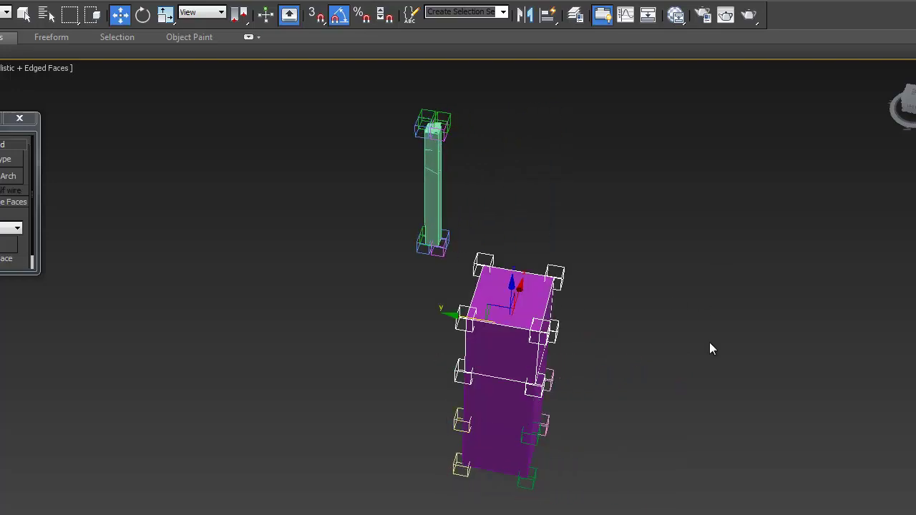
key("ctrl+z")
key("ctrl+z")
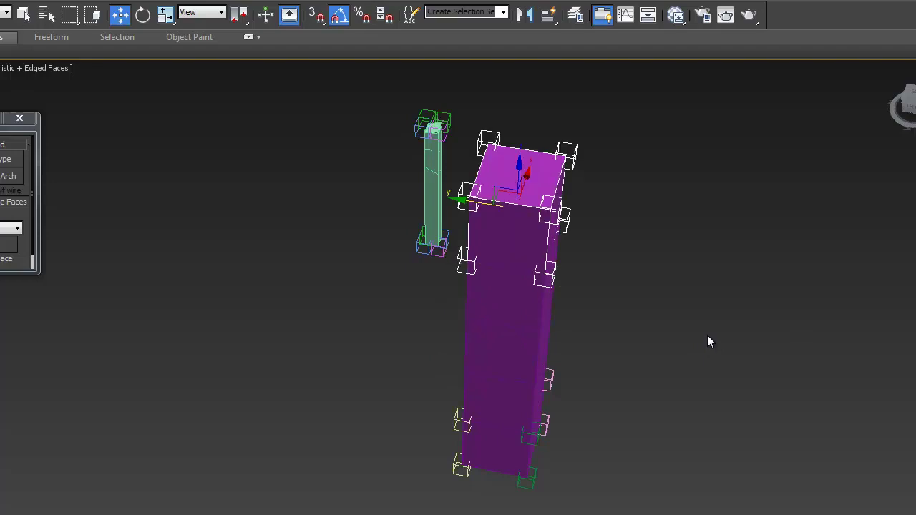
key("ctrl+z")
key("ctrl+z")
Select all the stacked instances above the original purple box and delete them
middle_click_drag(616, 417, 681, 96, "alt")
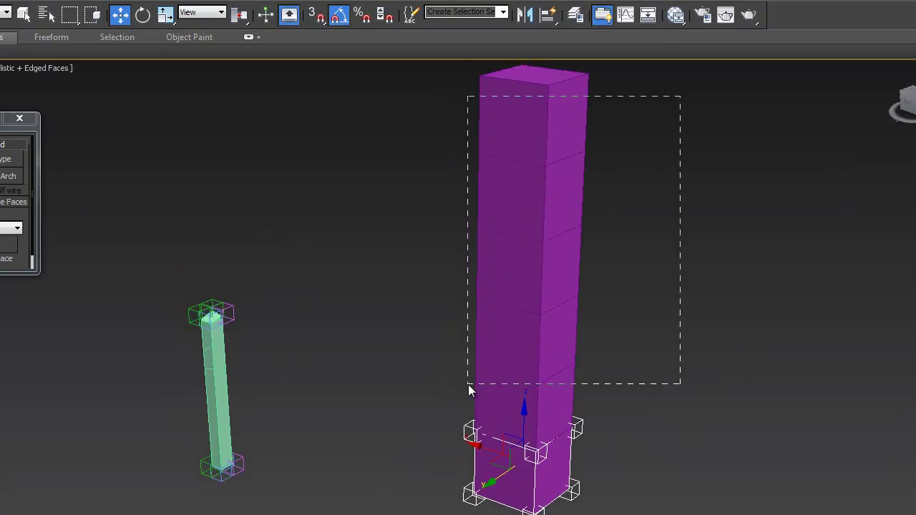
left_click_drag(469, 389, 468, 385)
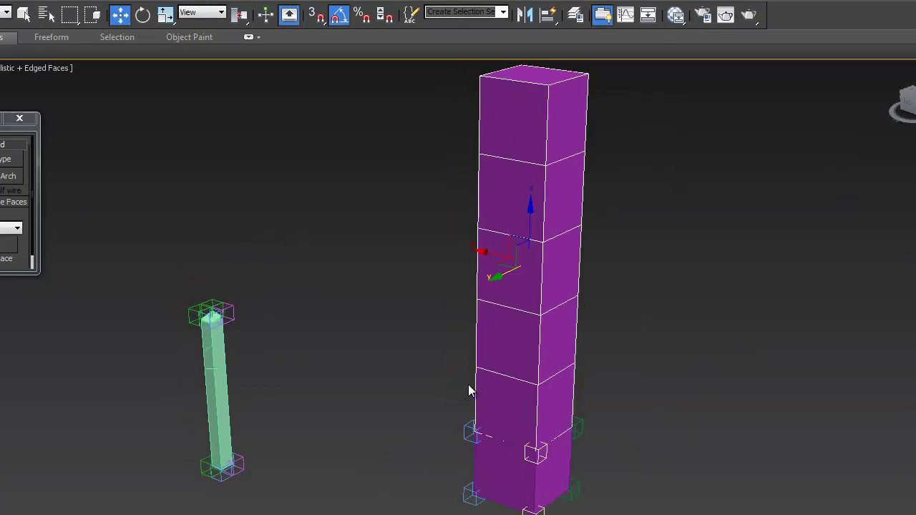
middle_click_drag(652, 331, 403, 383, "alt")
key("Delete")
Open the BranchTest group of the green column and select the mesh inside it
left_click(508, 370)
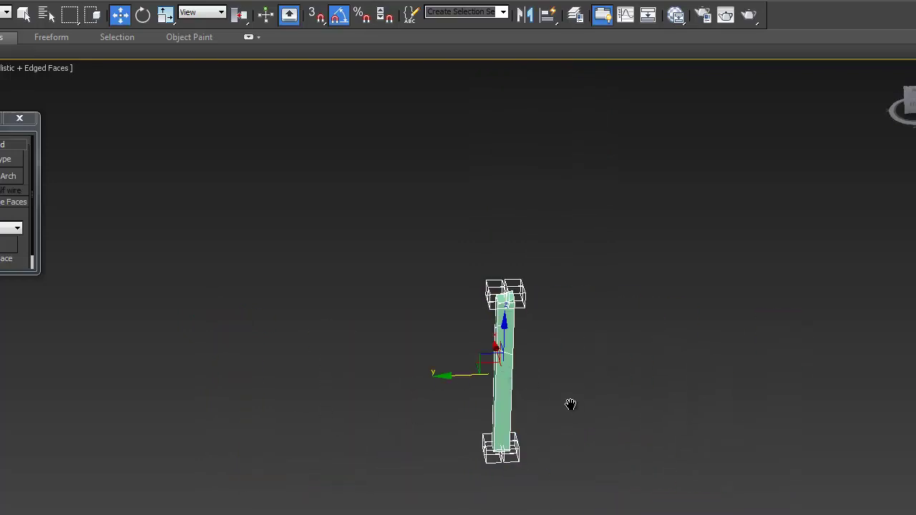
middle_click_drag(575, 407, 467, 351, "alt")
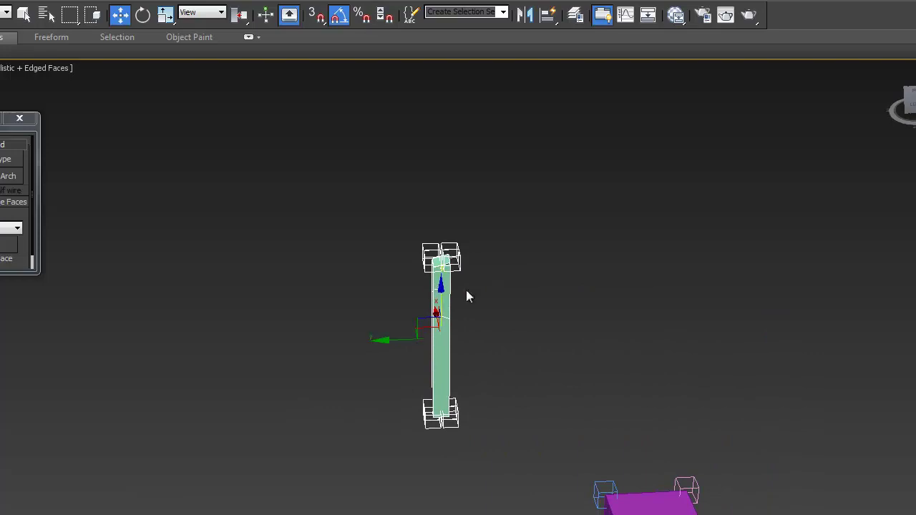
middle_click_drag(594, 342, 626, 381)
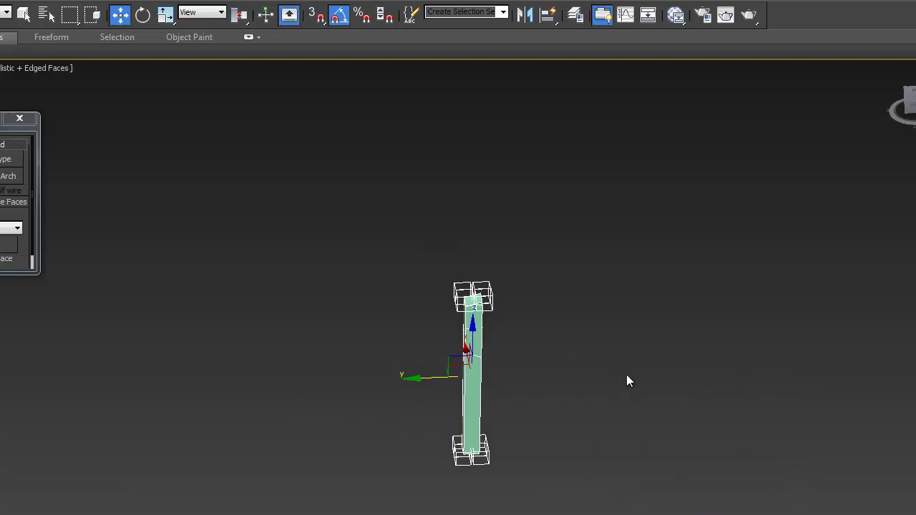
middle_click_drag(538, 376, 562, 376)
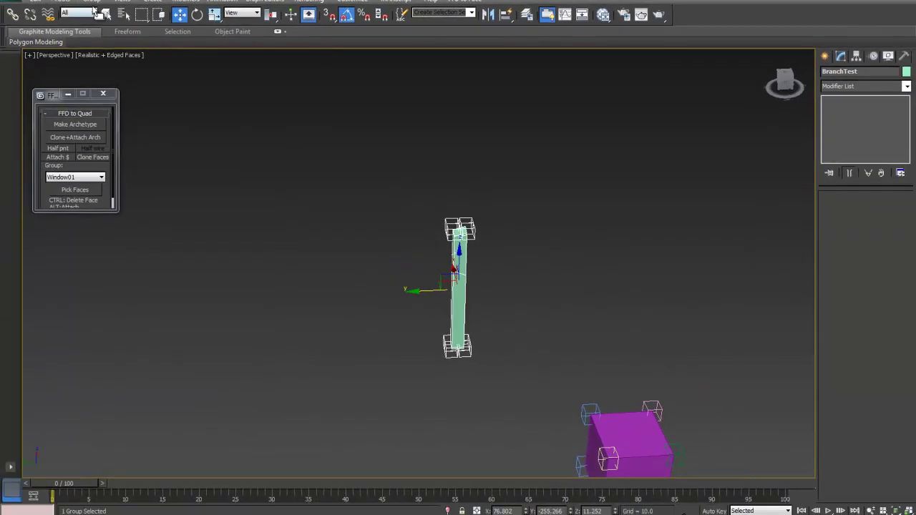
left_click(92, 2)
left_click(115, 41)
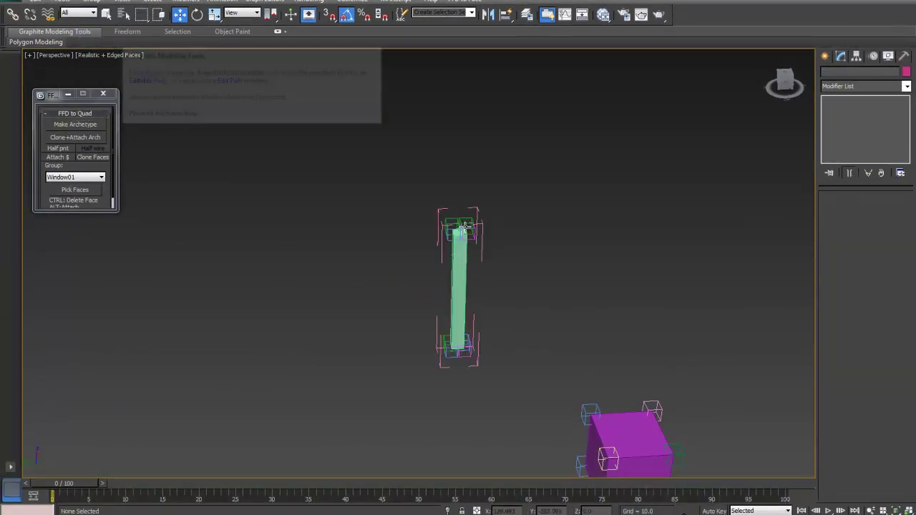
left_click(462, 254)
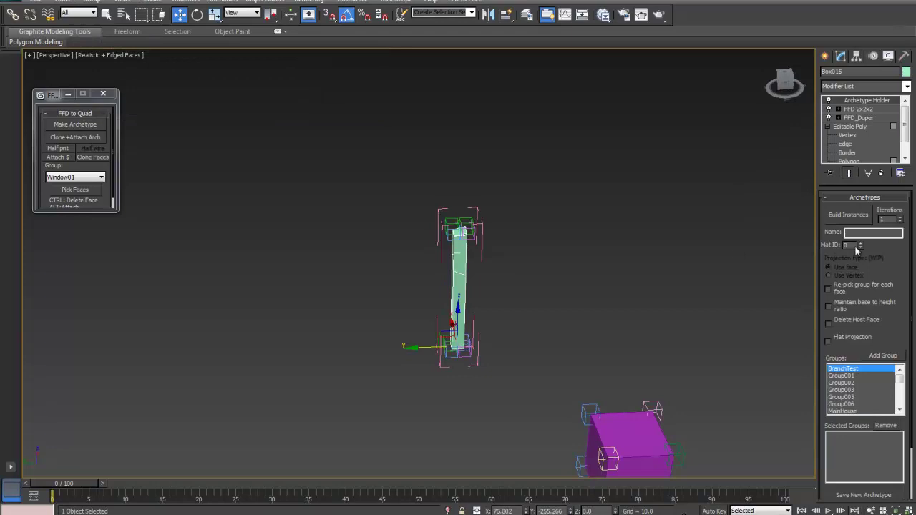
Review the column's saved archetype in its Archetype Holder and set the iterations to 4
left_click_drag(845, 353, 847, 215)
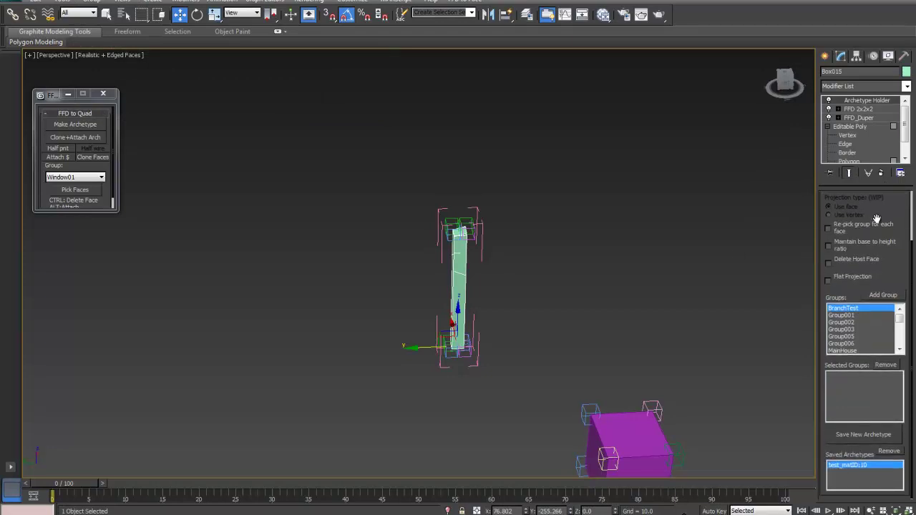
left_click_drag(895, 207, 899, 269)
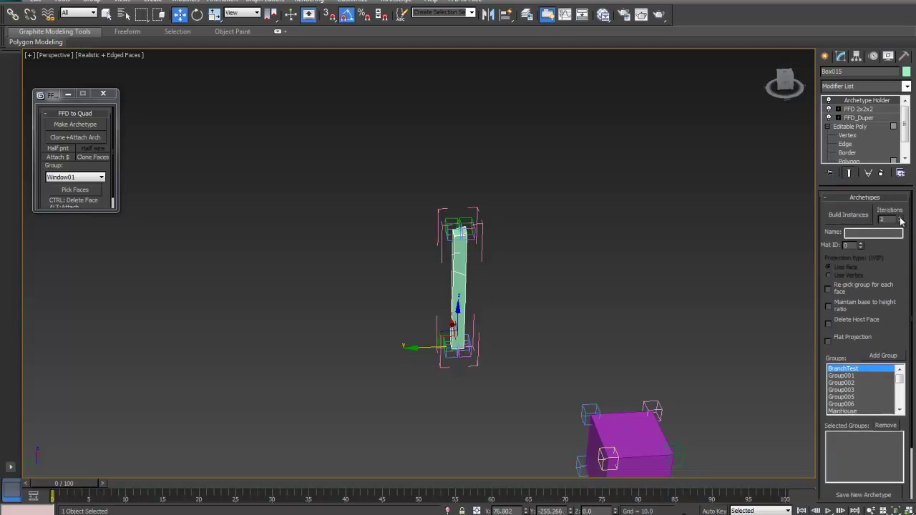
scroll(550, 303, "down", 5)
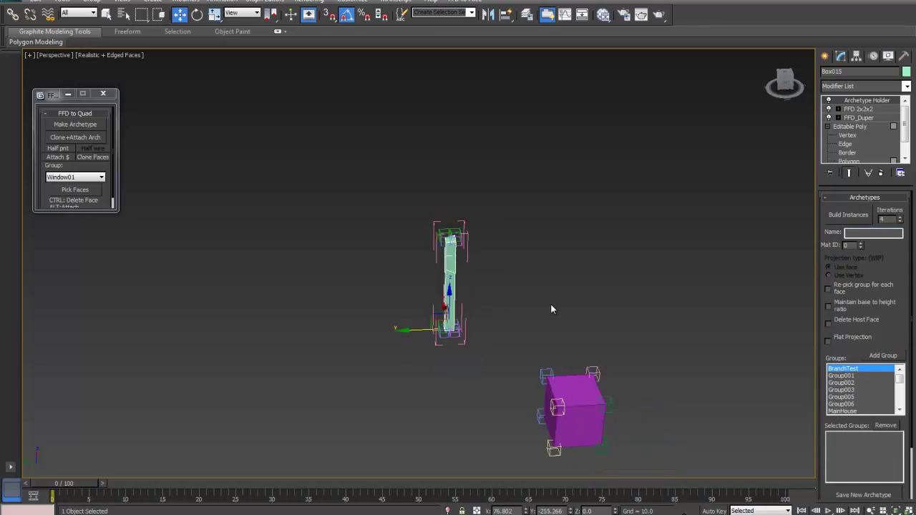
Build the green column's branch instances with its four iterations so it grows into a tree
middle_click_drag(532, 270, 548, 350)
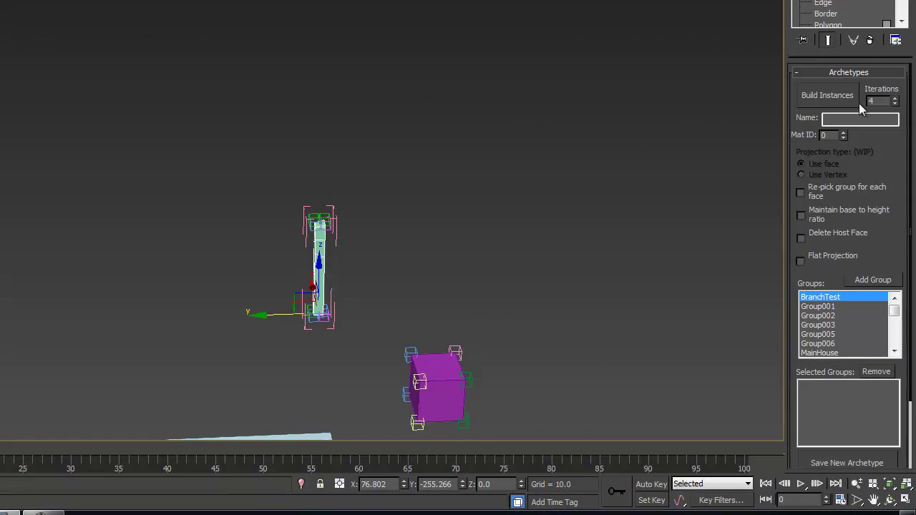
left_click(835, 95)
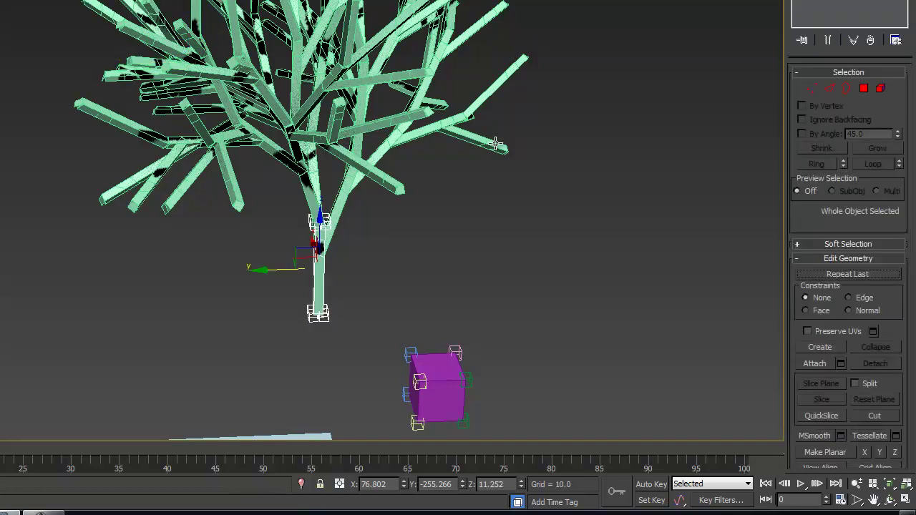
middle_click_drag(457, 205, 524, 273, "alt")
scroll(525, 279, "down", 3)
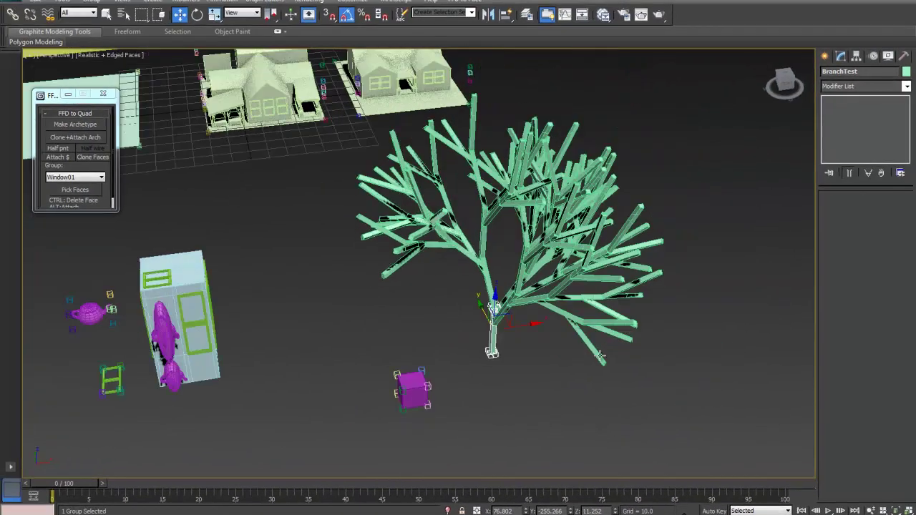
Look over the branching tree and the two house archetypes, ending at the box covered with windows and teapots
middle_click_drag(600, 357, 651, 411, "alt")
middle_click_drag(572, 259, 548, 294)
scroll(548, 295, "up", 3)
middle_click_drag(597, 211, 459, 252)
scroll(529, 214, "down", 1)
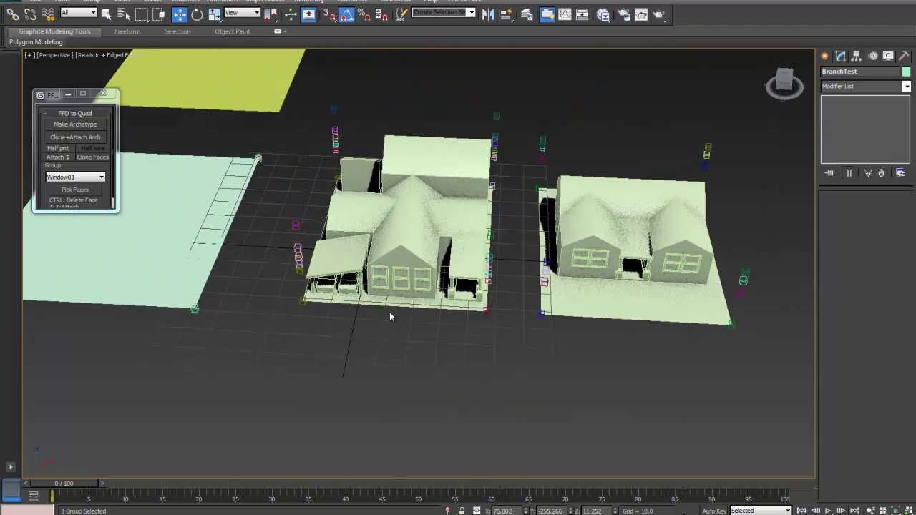
scroll(530, 236, "up", 2)
middle_click_drag(502, 218, 420, 234)
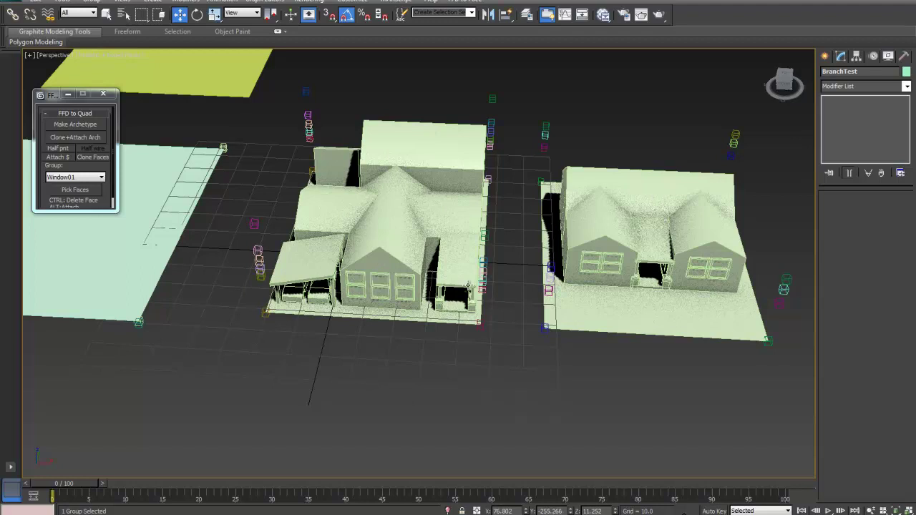
scroll(476, 276, "down", 2)
middle_click_drag(410, 298, 674, 285)
left_click_drag(390, 280, 628, 209)
scroll(627, 209, "down", 1)
middle_click_drag(422, 337, 591, 284)
middle_click_drag(507, 354, 510, 57)
scroll(459, 387, "down", 2)
middle_click_drag(440, 400, 443, 262)
middle_click_drag(504, 305, 458, 301)
scroll(454, 312, "down", 3)
scroll(522, 327, "up", 3)
scroll(458, 301, "up", 3)
Select the box carrying the window and teapot instances and convert it to an Editable Poly
left_click(437, 215)
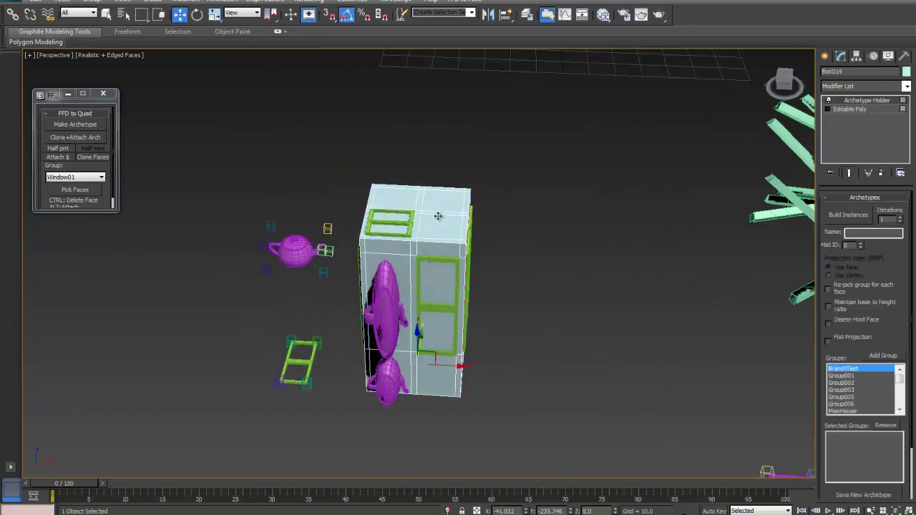
middle_click_drag(570, 228, 552, 230)
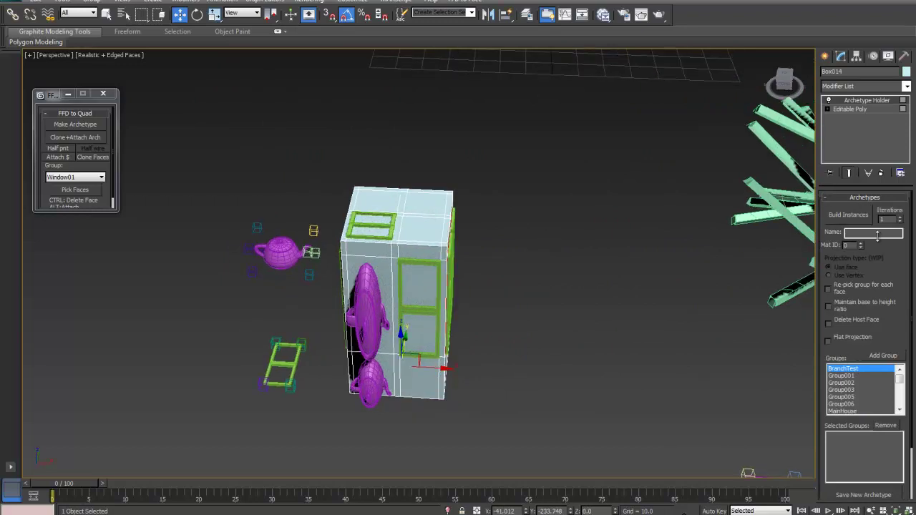
right_click(440, 206)
mouse_move(494, 308)
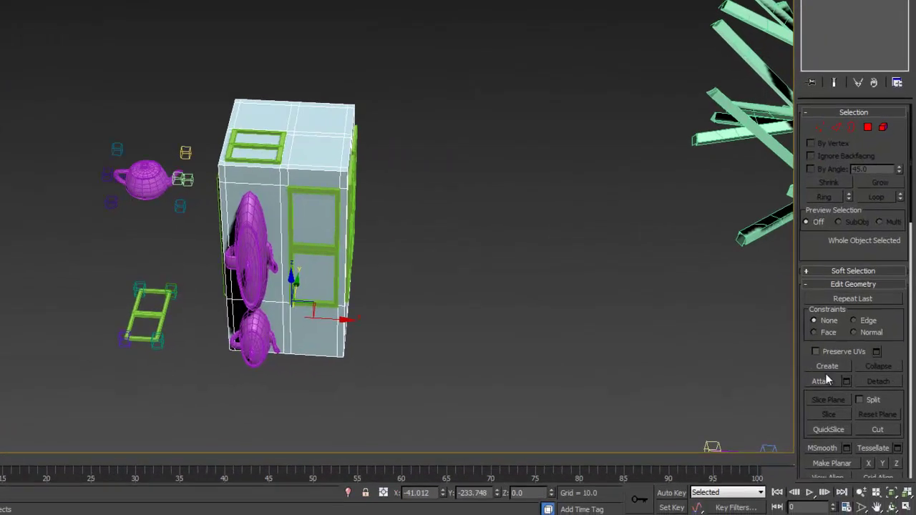
Attach the projected windows and teapots on the box's top and sides to the box mesh
left_click(839, 420)
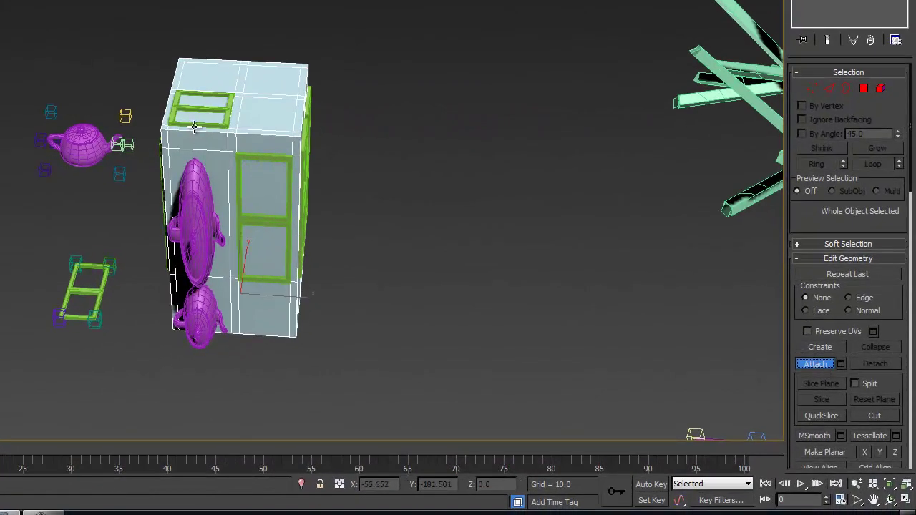
left_click(193, 125)
left_click(195, 179)
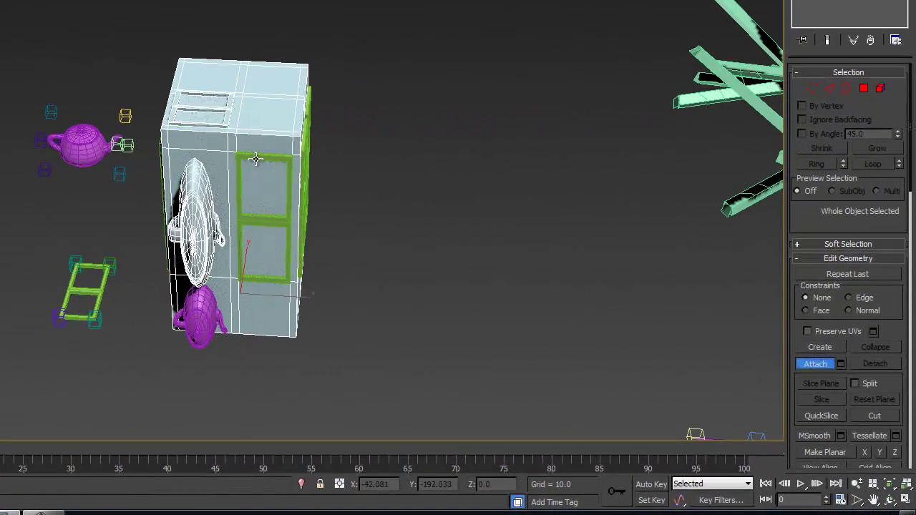
left_click(255, 159)
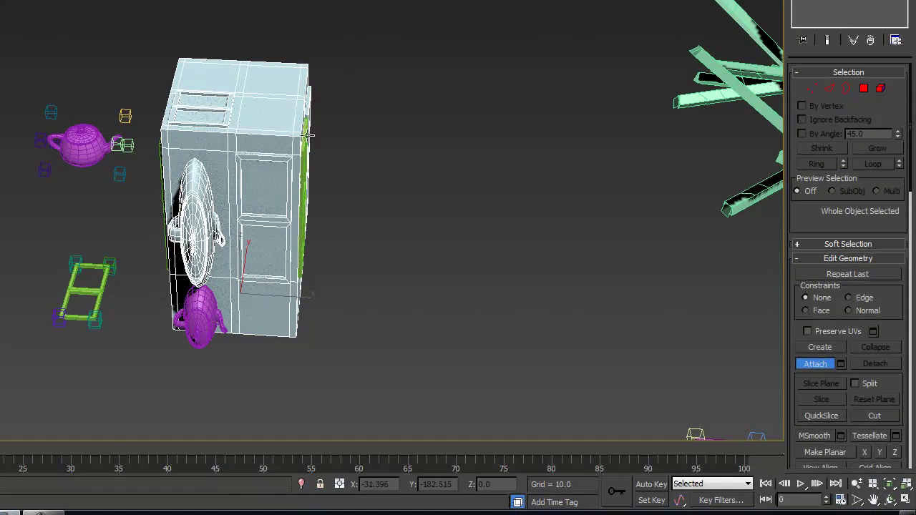
left_click(308, 135)
left_click(195, 319)
middle_click_drag(195, 320, 266, 305, "alt")
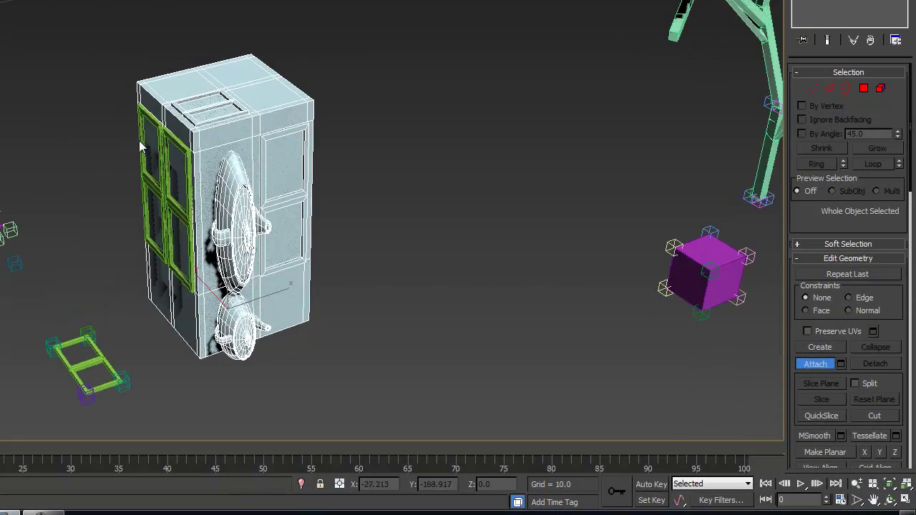
left_click(150, 131)
left_click(174, 136)
Draw a plane about 57.9 by 64.4 units under the box and convert it to an Editable Poly
middle_click_drag(331, 183, 284, 216, "alt")
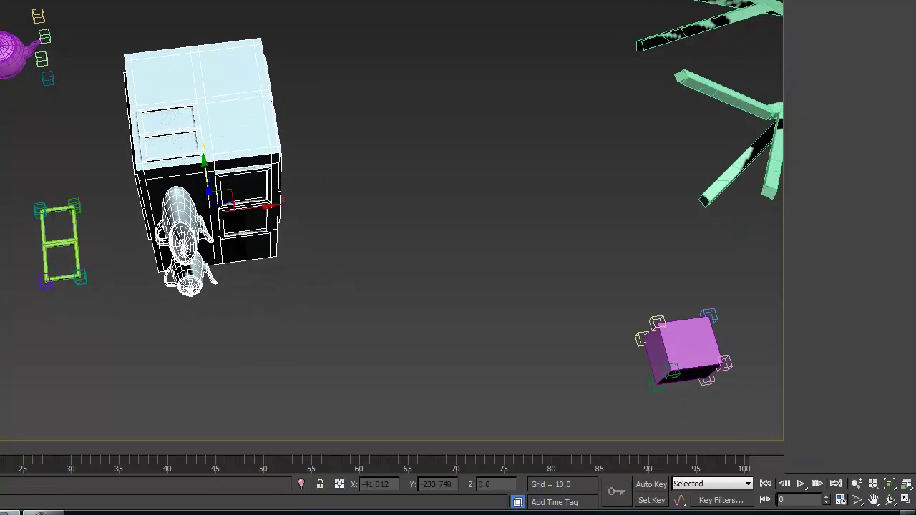
left_click(865, 39)
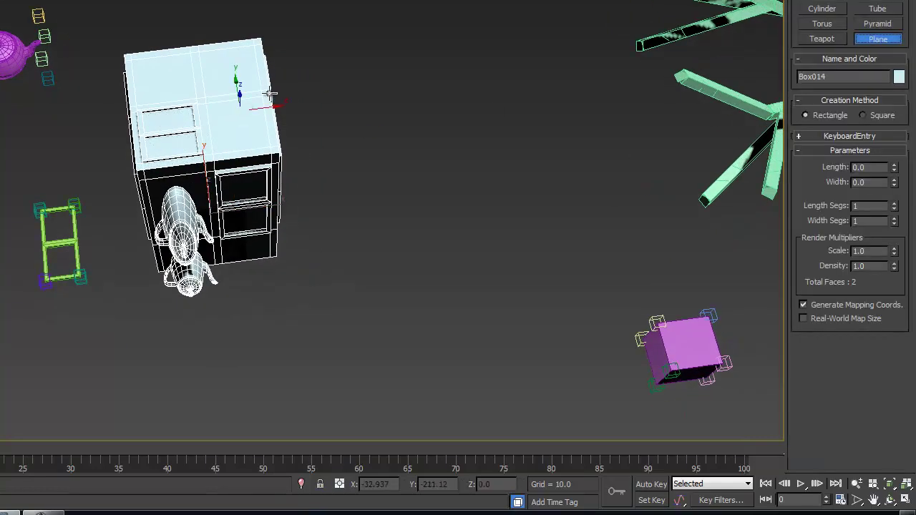
left_click_drag(417, 21, 133, 326)
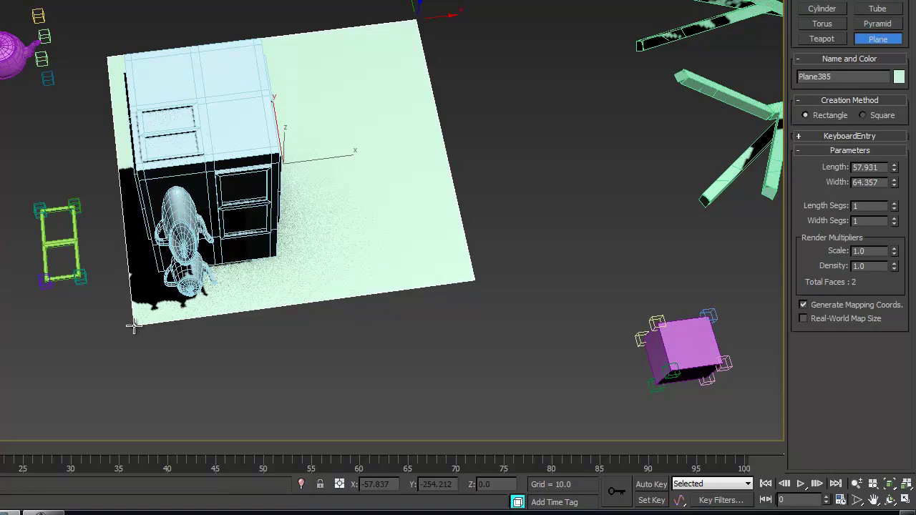
middle_click_drag(431, 224, 414, 192, "alt")
right_click(402, 124)
right_click(401, 112)
mouse_move(459, 243)
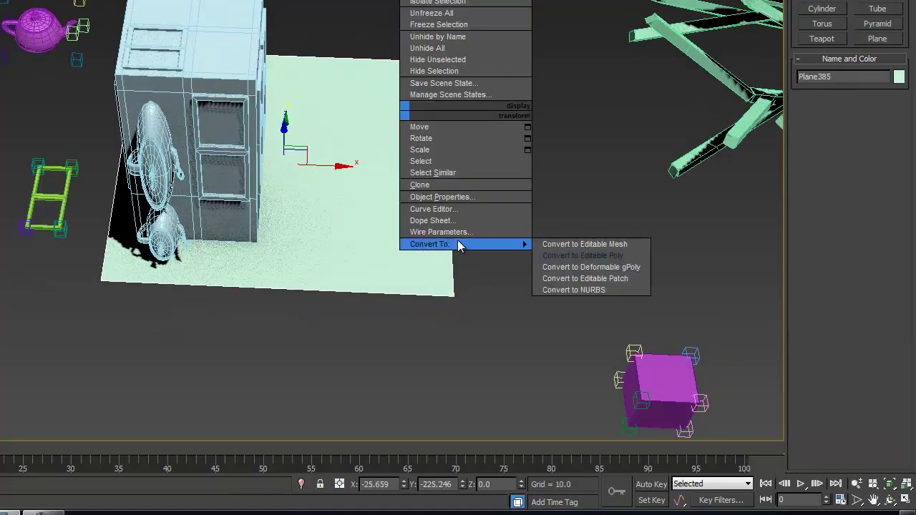
left_click(570, 257)
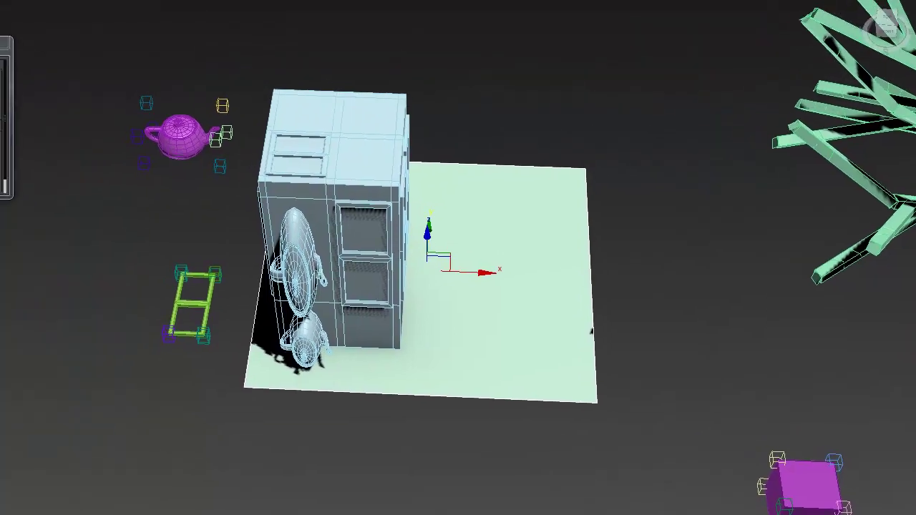
Make an archetype from the ground plane with its building and name the group Example
key("w")
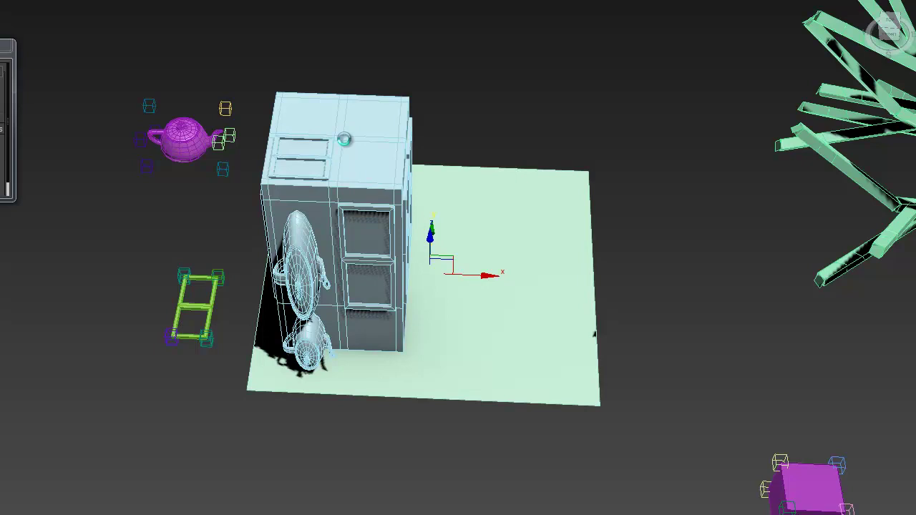
key("ctrl+g")
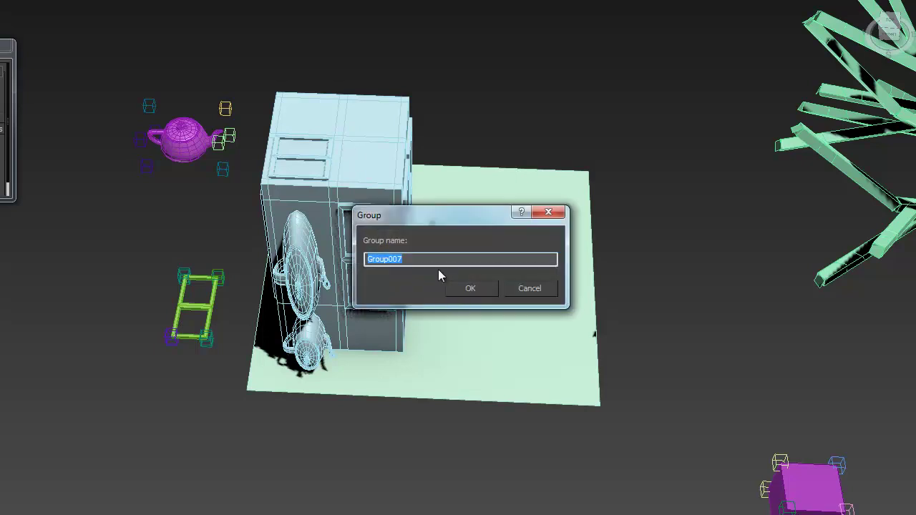
type("Example")
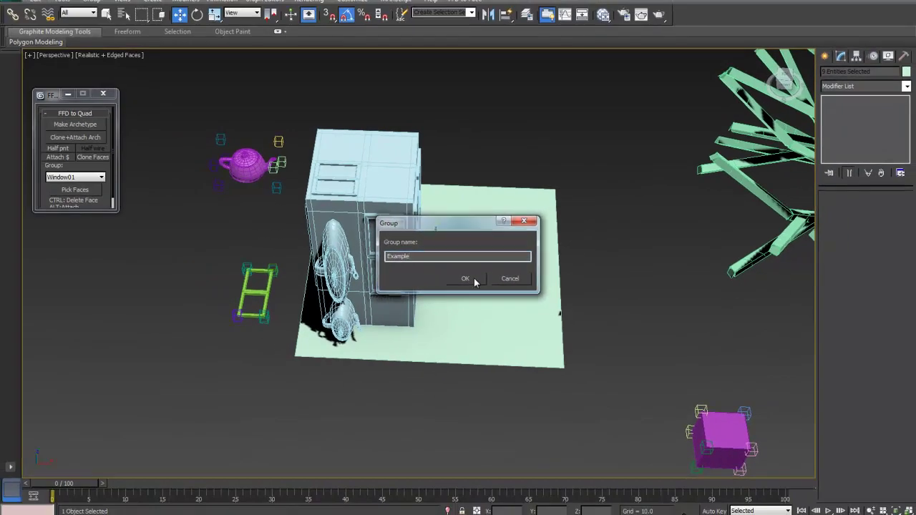
left_click(476, 288)
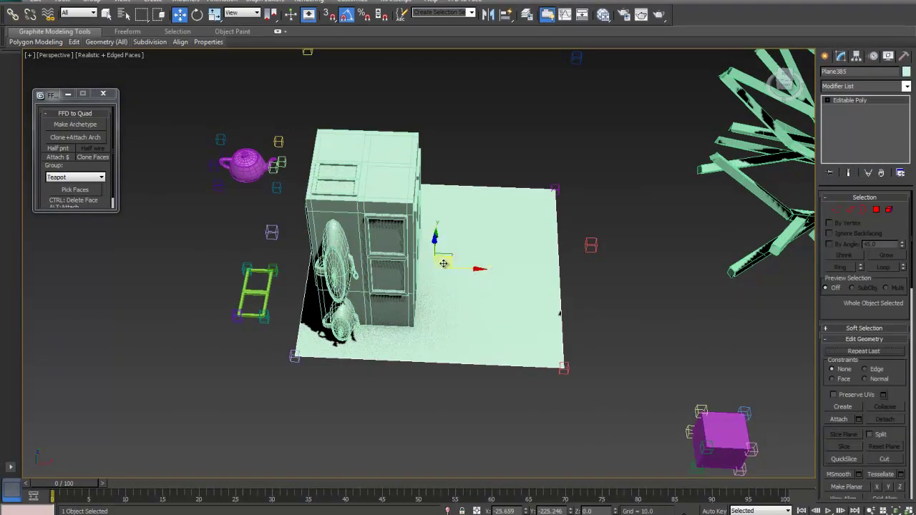
Copy the empty plane past the window archetype and move the Example group to about X -12.7, Z 9.1
mouse_move(451, 252)
left_mouse_down("shift")
mouse_move(542, 153)
mouse_move(246, 103)
mouse_move(82, 272)
mouse_move(37, 268)
left_mouse_up("shift")
left_click(482, 263)
middle_click_drag(572, 305, 571, 327)
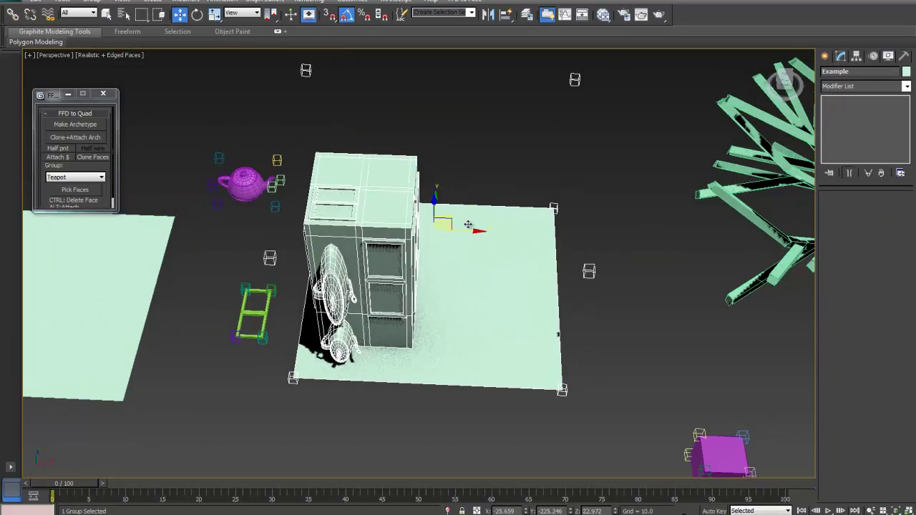
left_click_drag(447, 219, 498, 258)
Choose the Example archetype in FFD to Quad and project it onto the copied empty plane
middle_click_drag(351, 317, 618, 300)
middle_click_drag(430, 316, 505, 313)
left_click(96, 178)
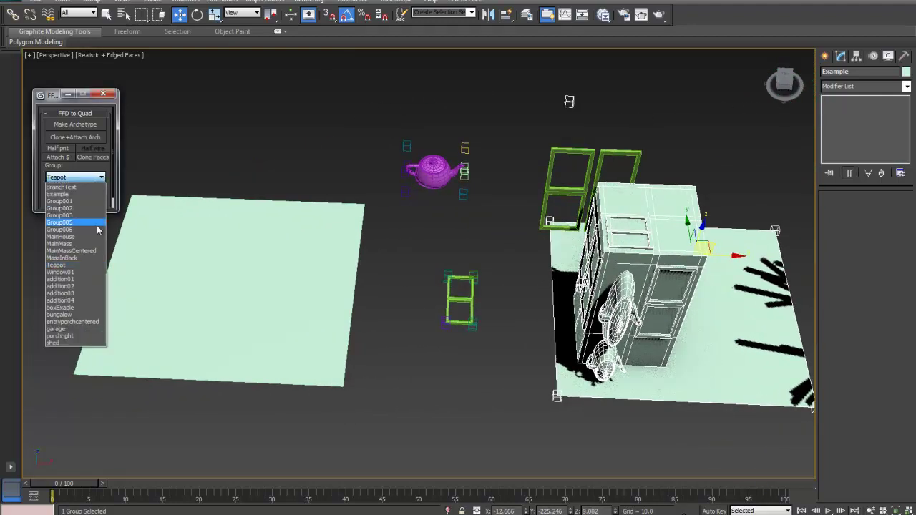
left_click(81, 195)
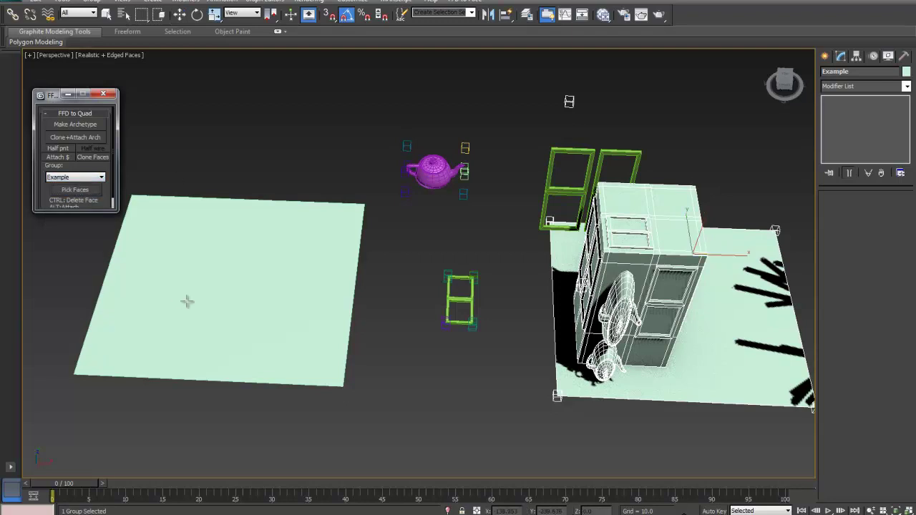
left_click(213, 270)
middle_click_drag(266, 337, 376, 320)
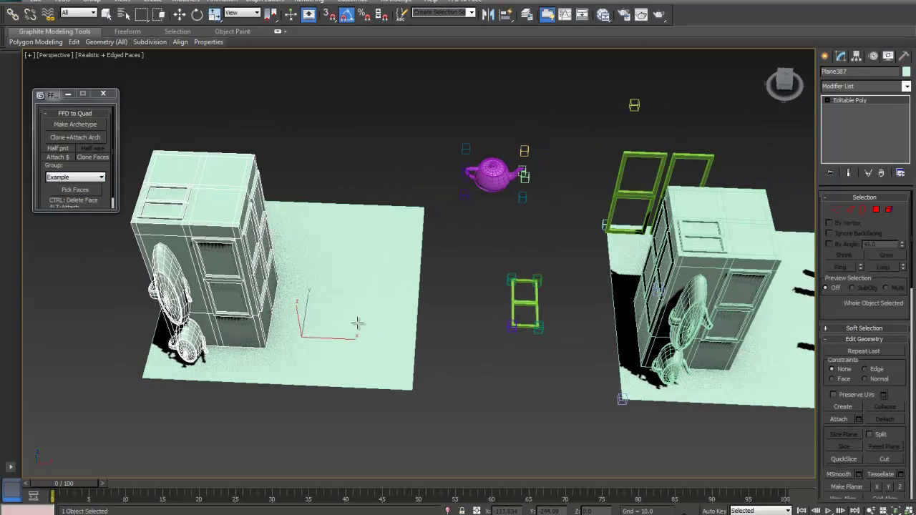
Return to the house archetypes and select the flat bungalow group beside them
middle_click_drag(457, 311, 441, 330)
middle_click_drag(514, 126, 449, 223)
middle_click_drag(448, 174, 393, 247)
middle_click_drag(438, 228, 334, 389)
mouse_move(540, 115)
middle_mouse_down()
mouse_move(532, 176)
mouse_move(397, 291)
middle_mouse_up()
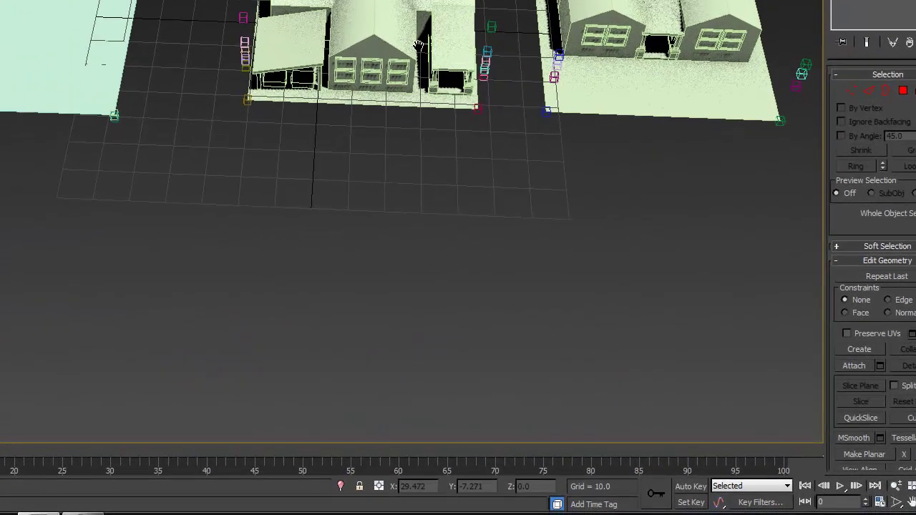
middle_click_drag(428, 237, 377, 291)
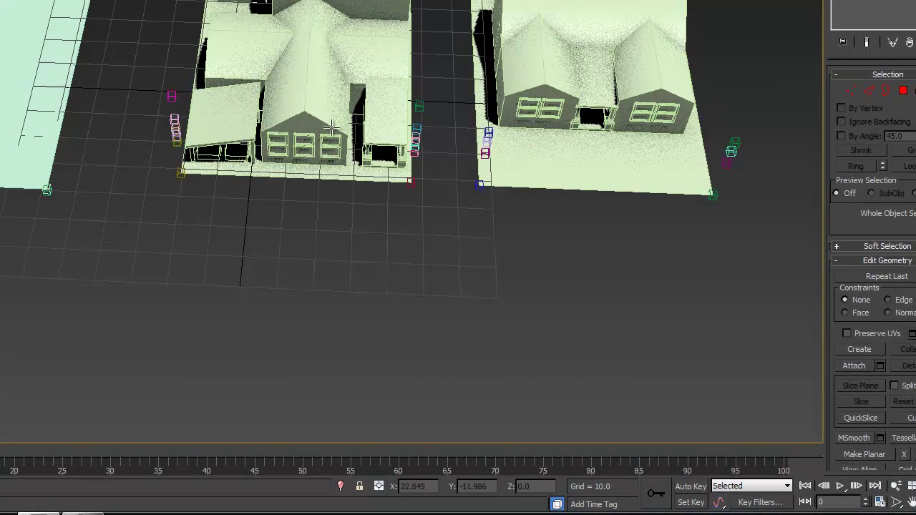
middle_click_drag(113, 20, 286, 51)
left_click(307, 134)
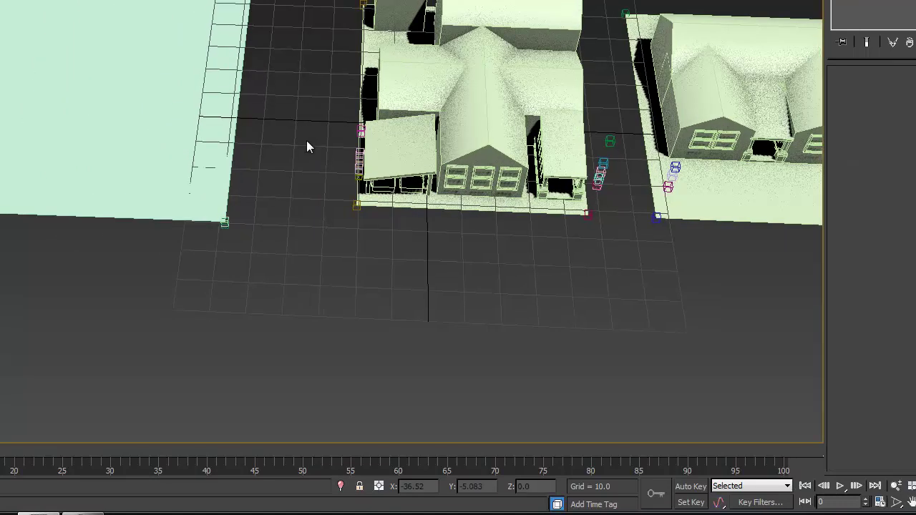
left_click(123, 84)
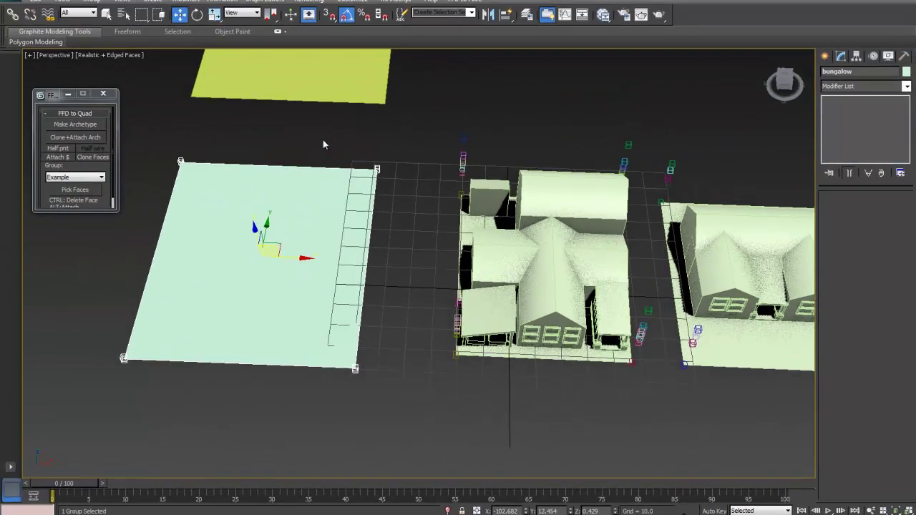
Select the yellow plane, review its saved bung_matID:1 archetype, and build its instances with one iteration
middle_click_drag(320, 150, 341, 343)
middle_click_drag(416, 167, 414, 204)
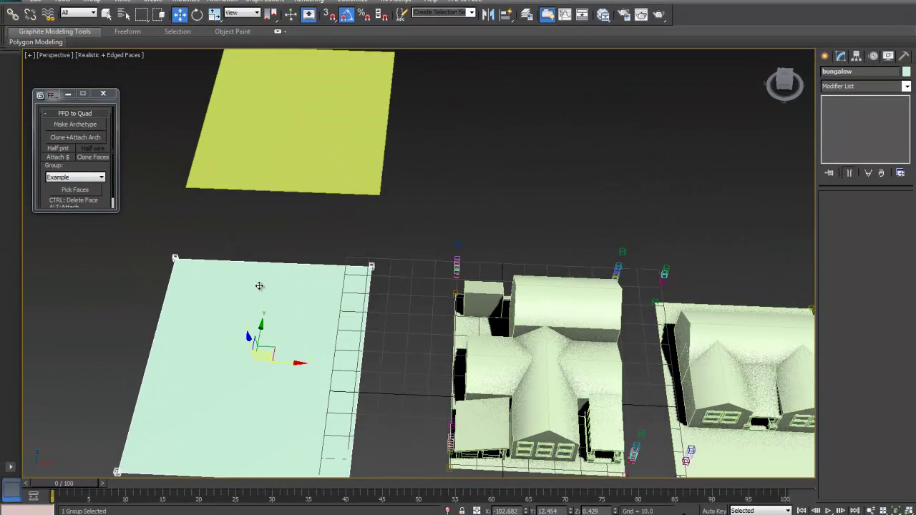
left_click(322, 89)
middle_click_drag(406, 141, 558, 287)
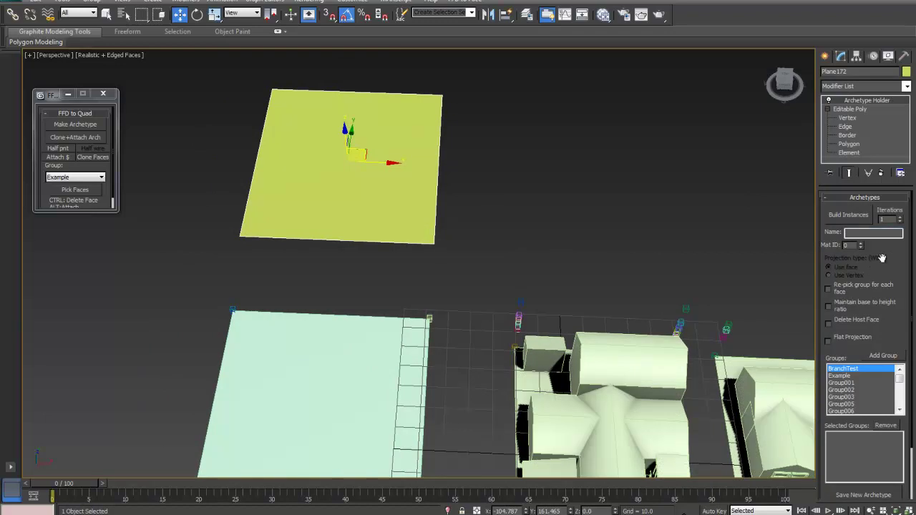
left_click_drag(887, 272, 886, 204)
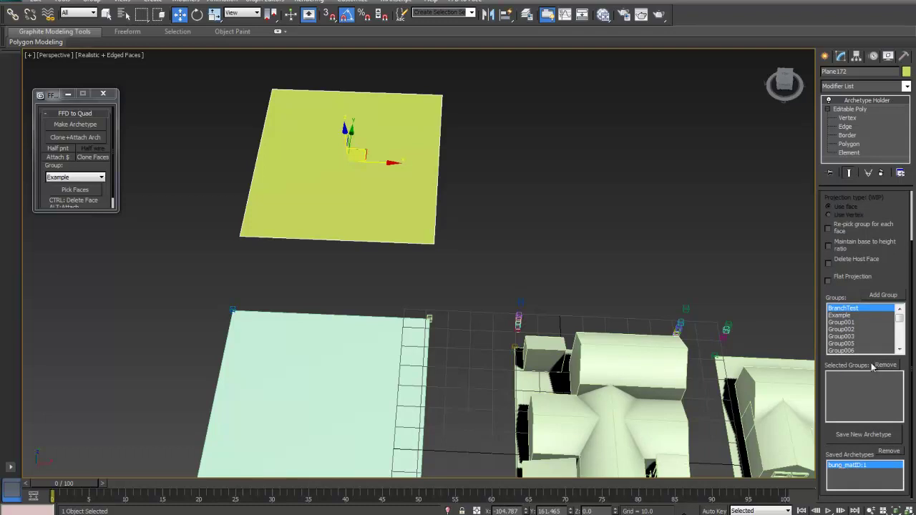
left_click_drag(893, 207, 895, 329)
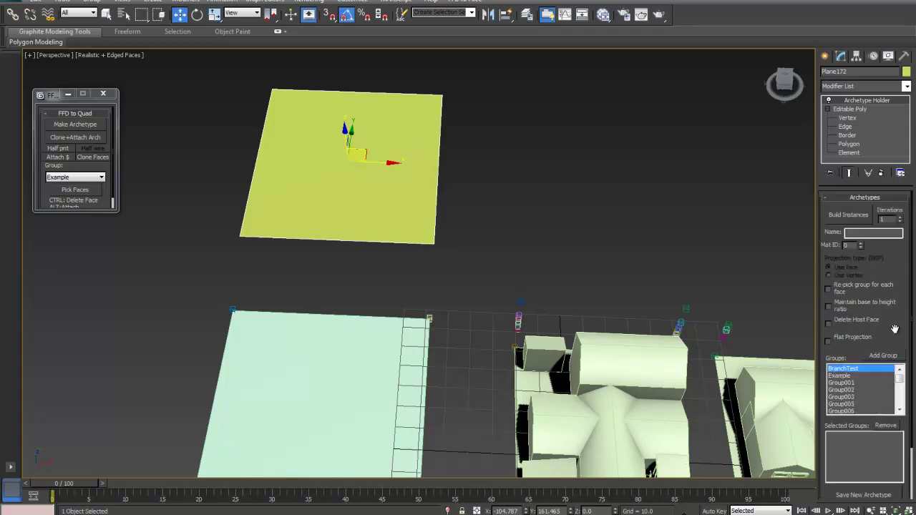
left_click(852, 215)
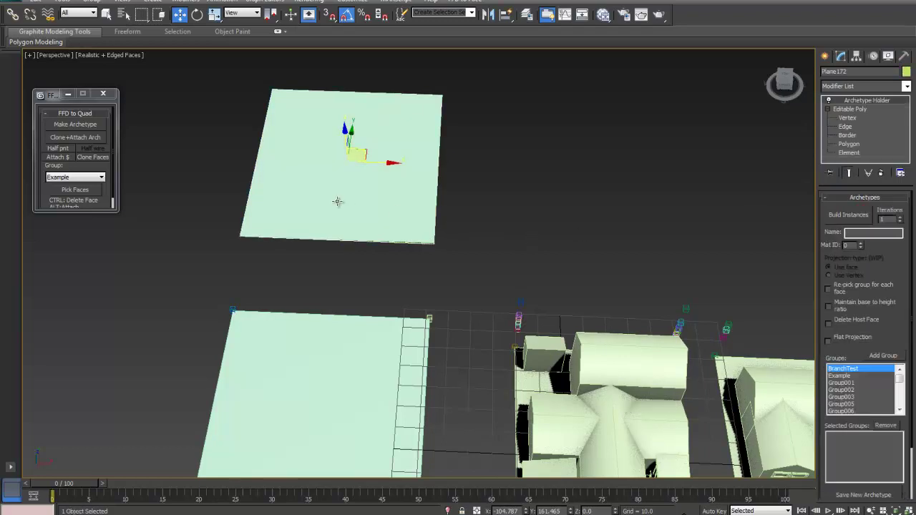
middle_click_drag(497, 221, 584, 218)
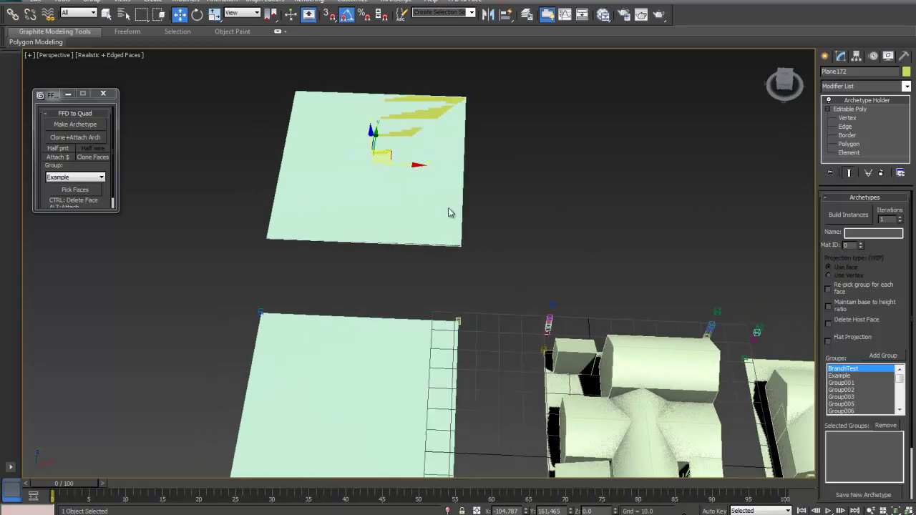
Move the yellow plane along X to about 11.5 and delete the flat bungalow group left at its former location
left_click_drag(417, 165, 646, 188)
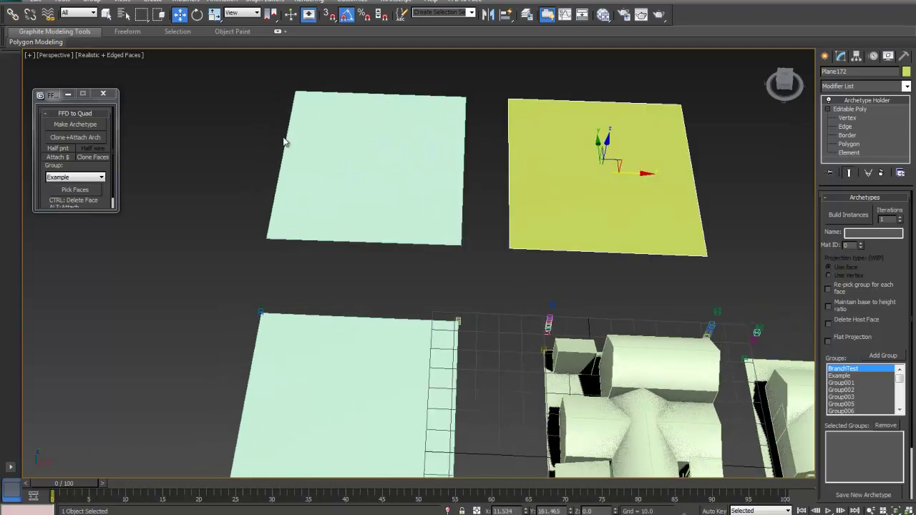
left_click(377, 160)
left_click(374, 154)
key("Delete")
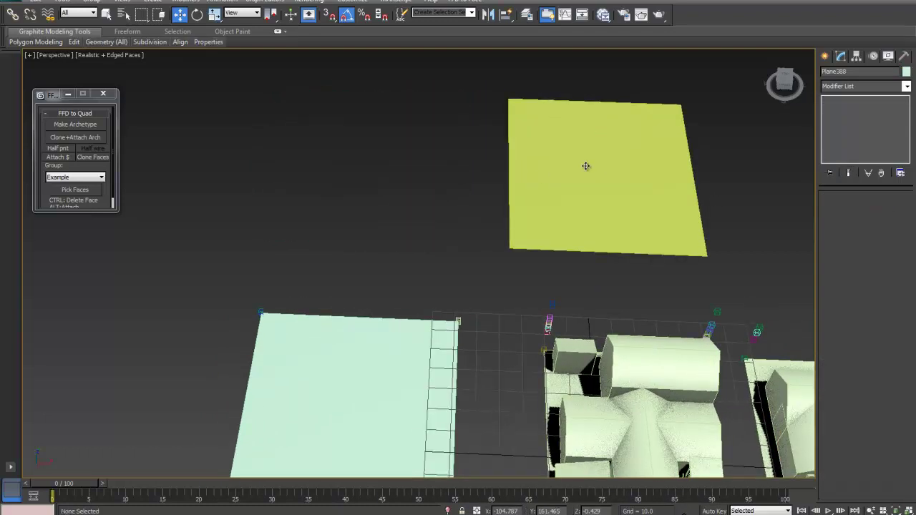
Set the yellow plane's Archetype Holder to 2 iterations and build its instances
left_click(542, 174)
middle_click_drag(542, 174, 368, 150)
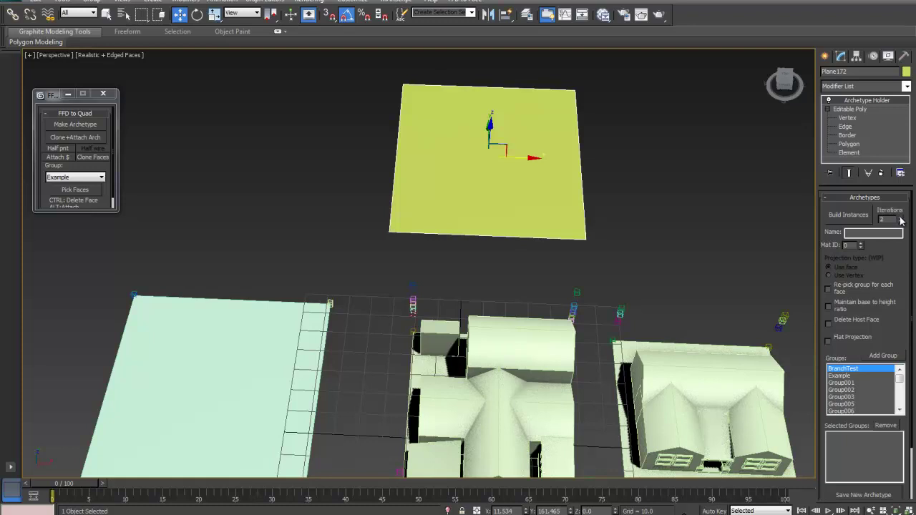
middle_click_drag(698, 207, 489, 249)
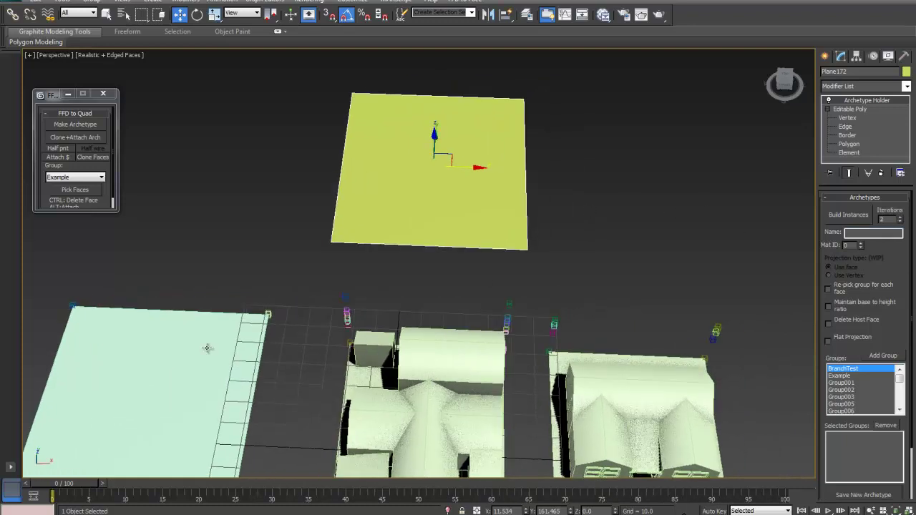
left_click(838, 216)
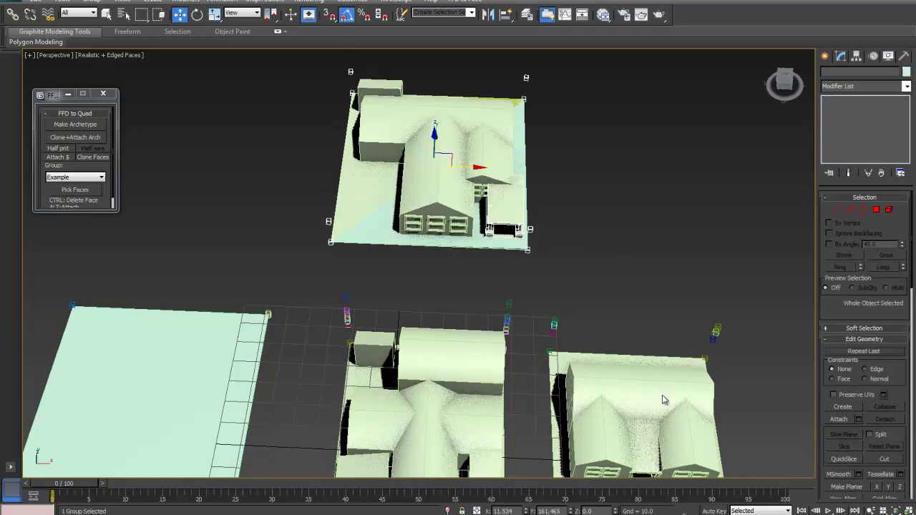
Move the host plane off the finished house to about X 115.4 and build another set of instances on it
left_click_drag(499, 166, 682, 186, "shift")
left_click(839, 219)
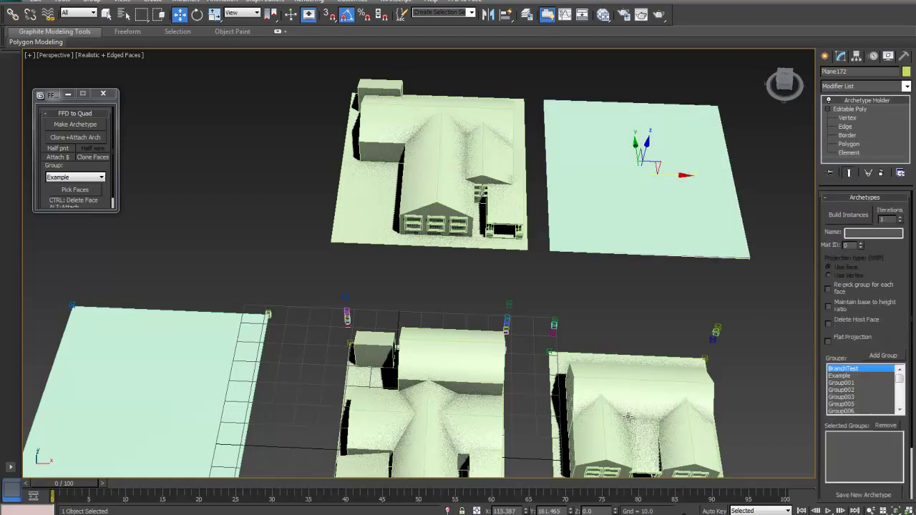
left_click(900, 220)
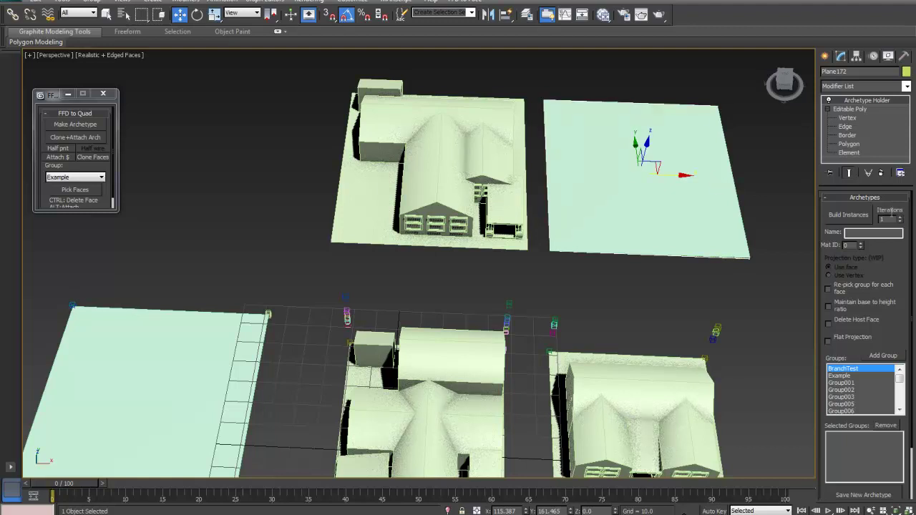
left_click(855, 216)
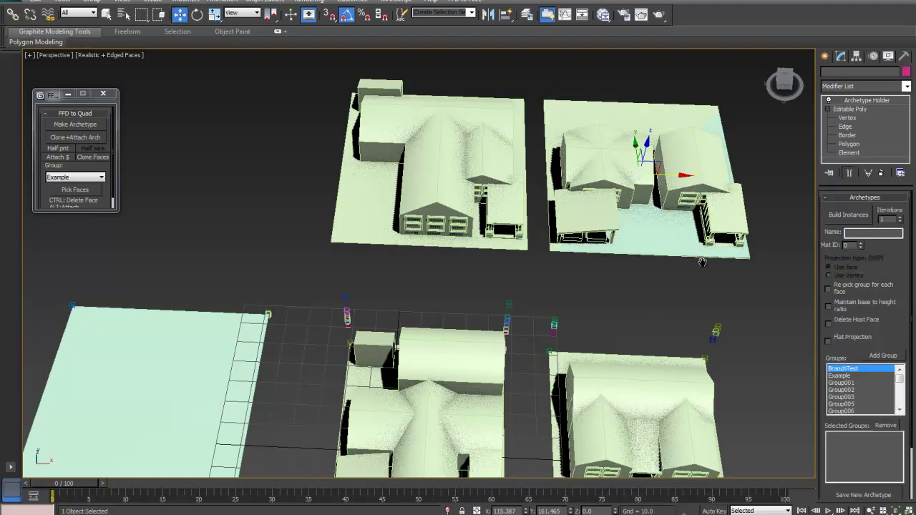
Move the host plane past the second house plot to about X 225.8 and build a third variation
middle_click_drag(598, 214, 520, 212)
left_click_drag(608, 172, 828, 200)
middle_click_drag(698, 262, 418, 297)
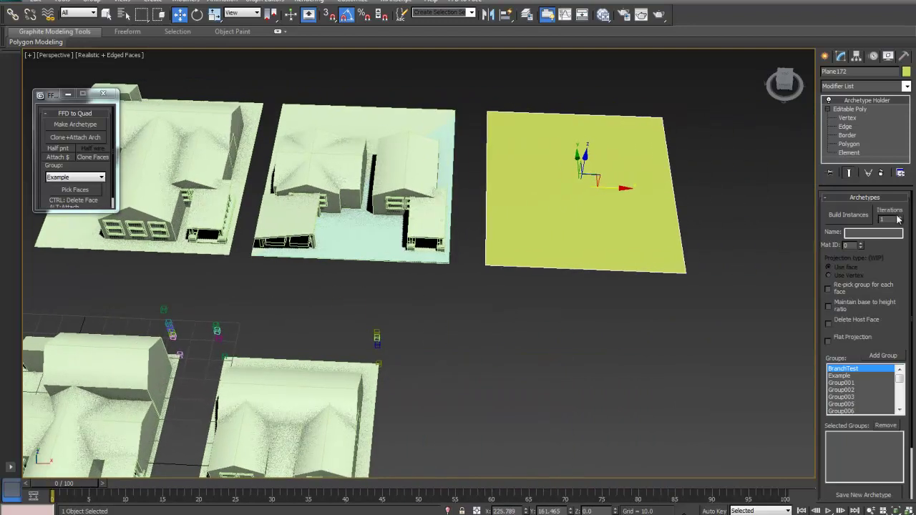
left_click(854, 214)
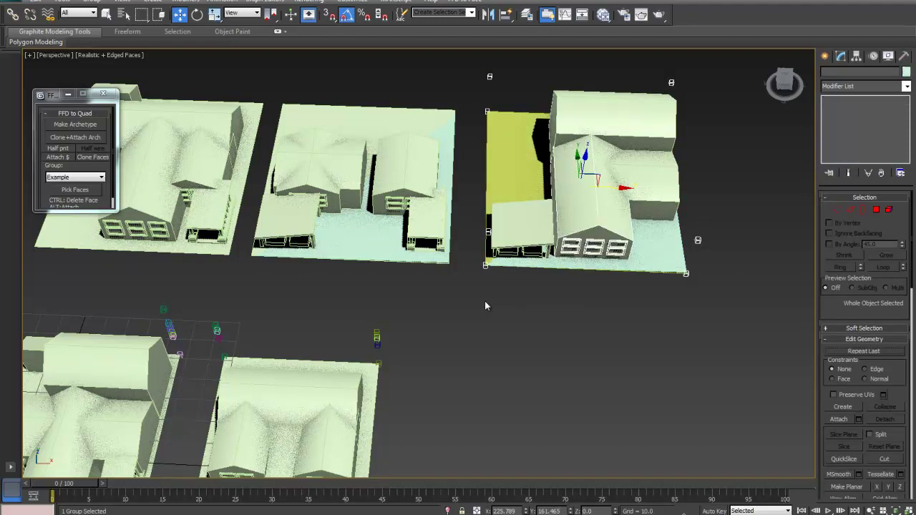
Move the yellow plane clear of the third house plot to about X 335
middle_click_drag(566, 321, 646, 346)
scroll(647, 346, "down", 3)
middle_click_drag(474, 287, 659, 310)
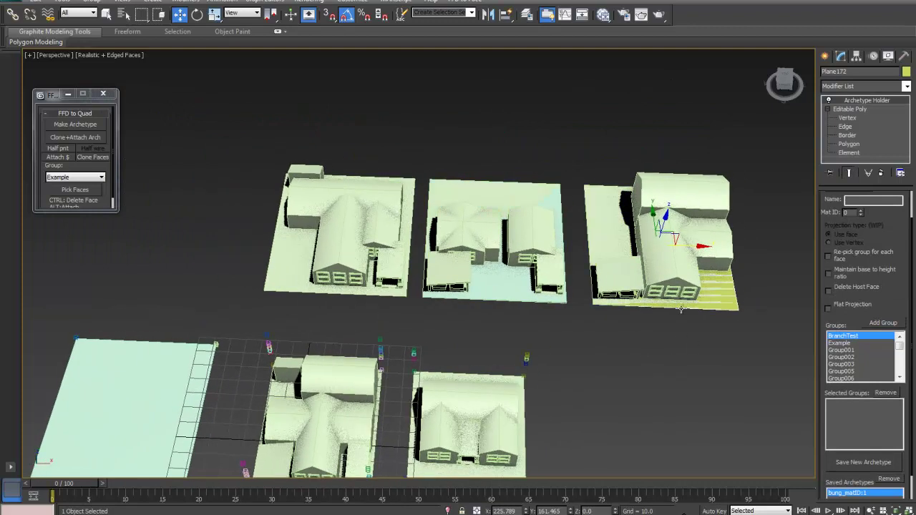
left_click_drag(696, 248, 855, 254)
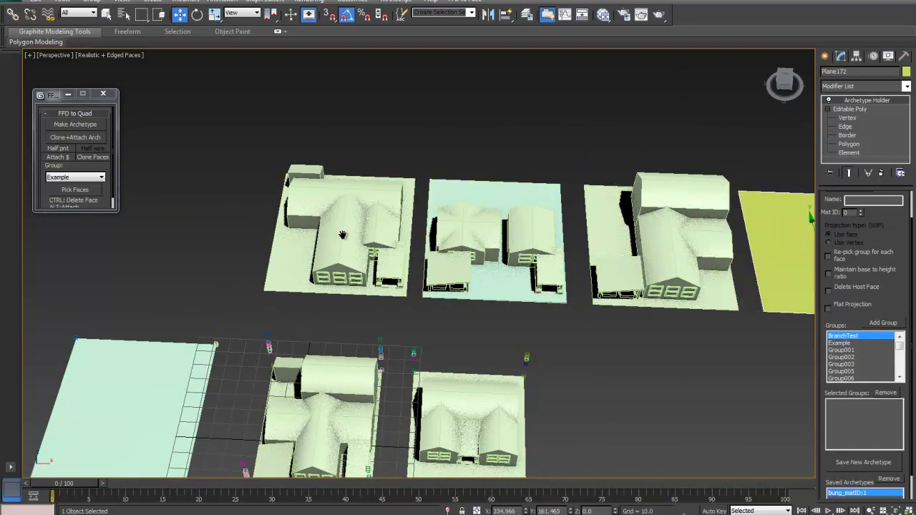
middle_click_drag(451, 212, 341, 257)
scroll(340, 257, "down", 3)
Create a torus behind the row of houses with radii of about 155.8 and 78.1
left_click(826, 56)
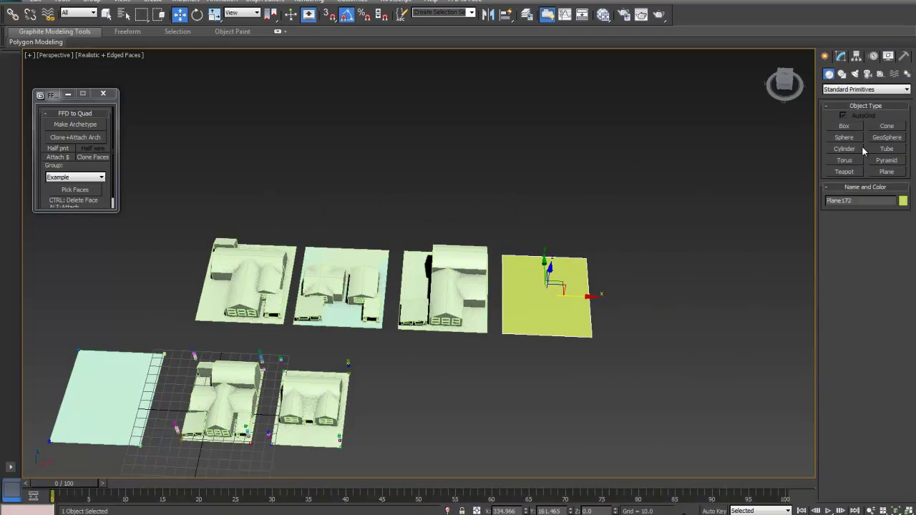
left_click(844, 160)
left_click_drag(276, 98, 416, 167)
left_click(313, 116)
middle_click_drag(568, 229, 775, 262)
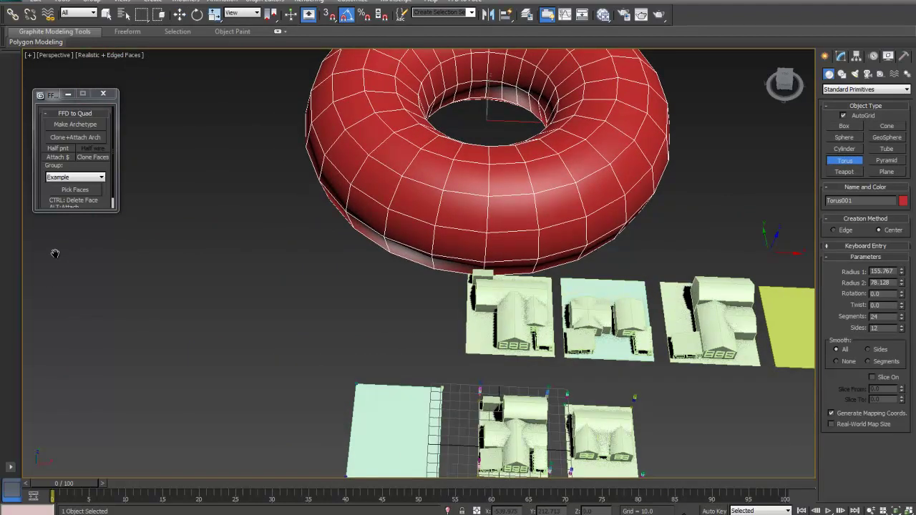
middle_click_drag(381, 207, 227, 286)
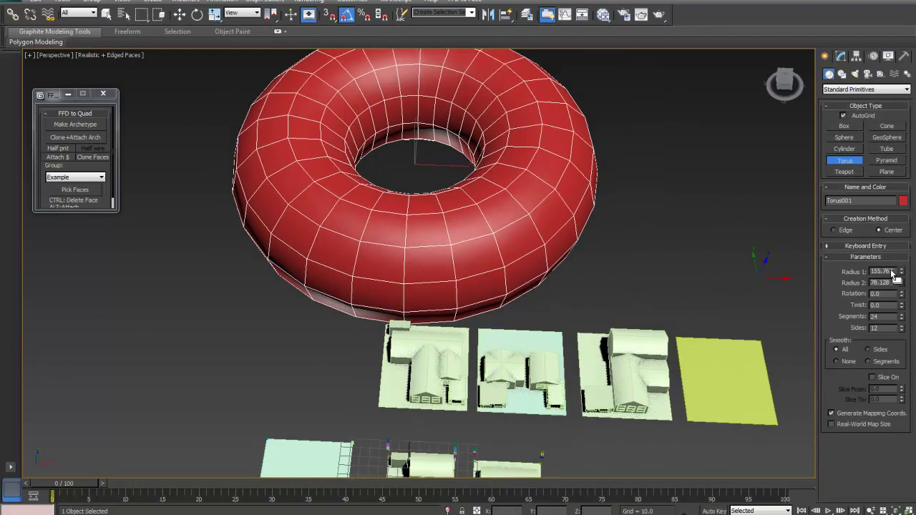
Set the torus to 8 sides and 12 segments
left_click(902, 326)
left_click_drag(888, 328, 843, 330)
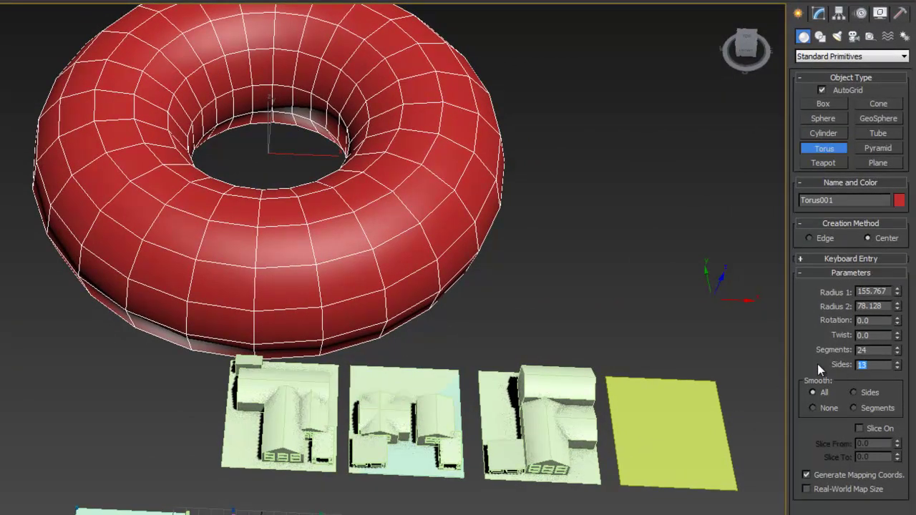
type("8")
key("Return")
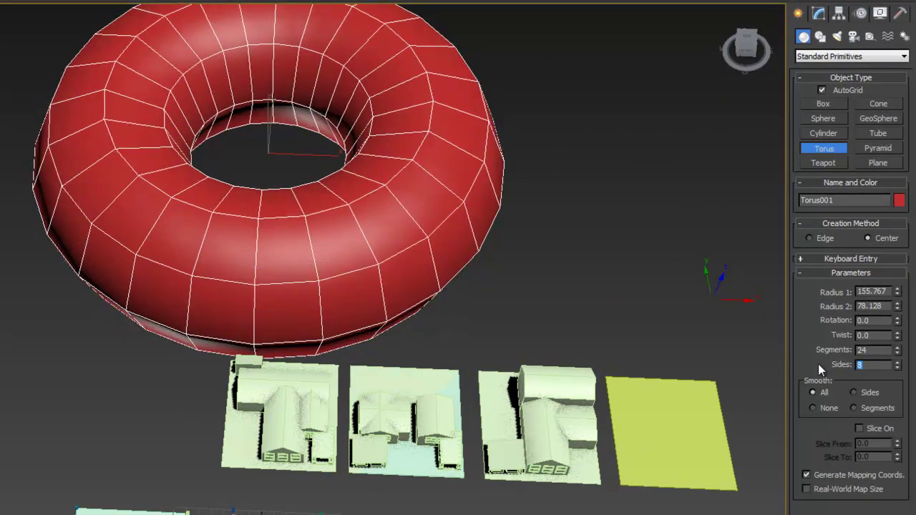
middle_click_drag(544, 275, 647, 344)
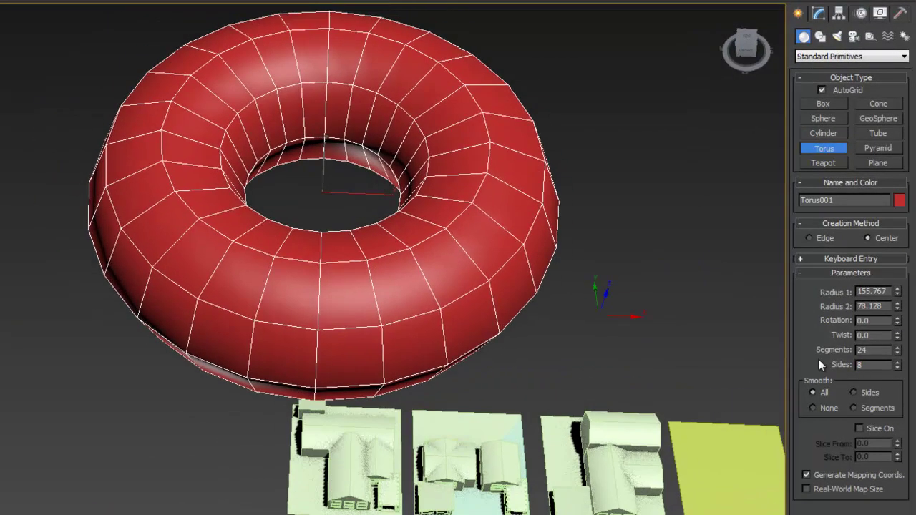
type("12")
key("Return")
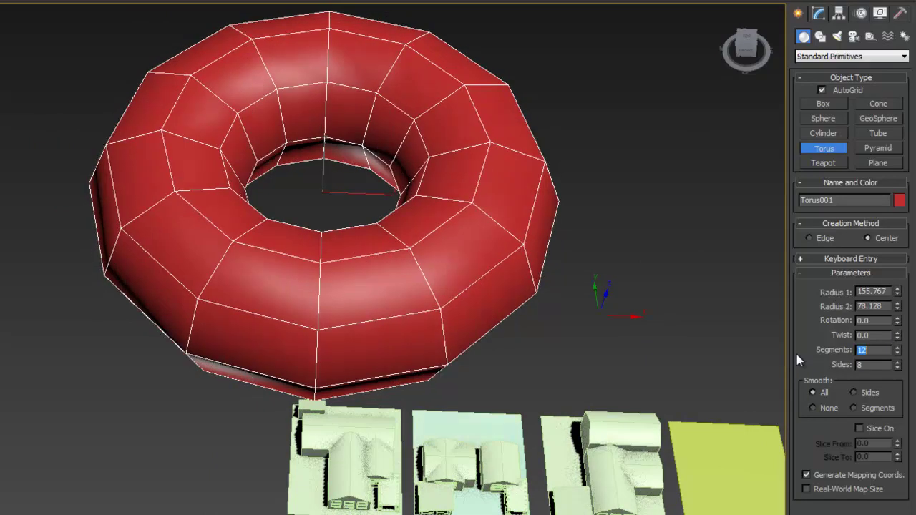
Finish creating the torus and convert it to an Editable Poly
right_click(494, 259)
right_click(522, 333)
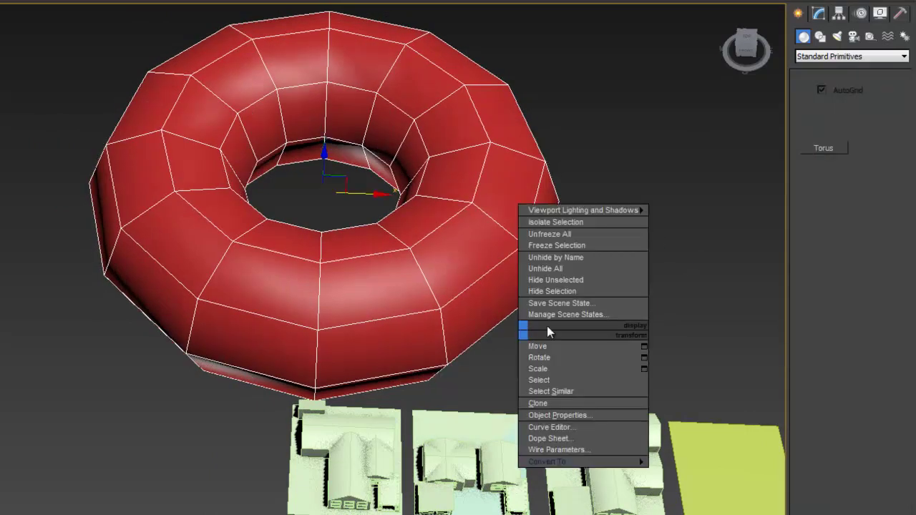
mouse_move(599, 462)
left_click(687, 475)
Select the yellow plane and copy its Archetype Holder modifier
middle_click_drag(698, 374, 604, 354)
left_click(601, 462)
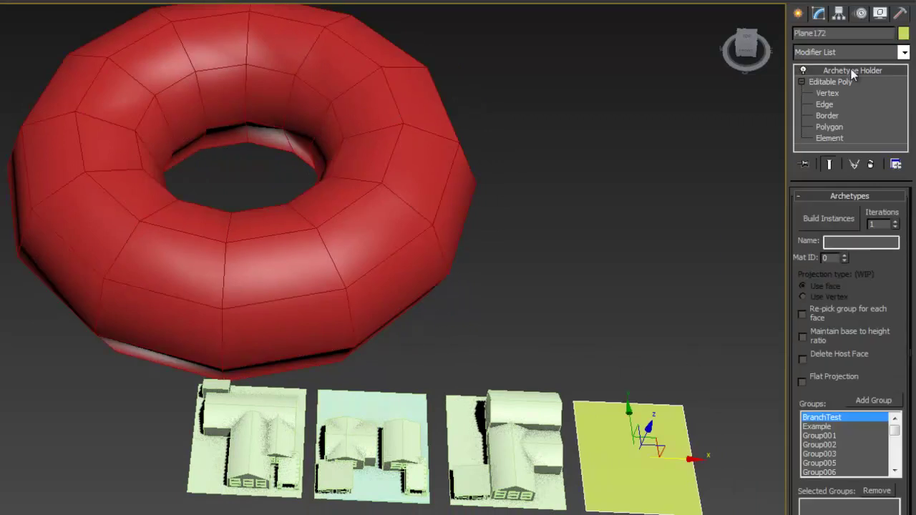
right_click(839, 69)
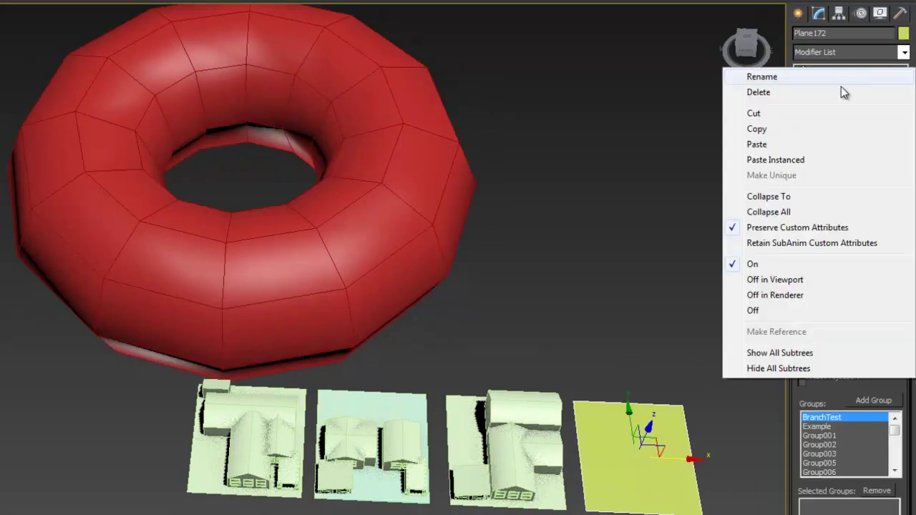
left_click(759, 130)
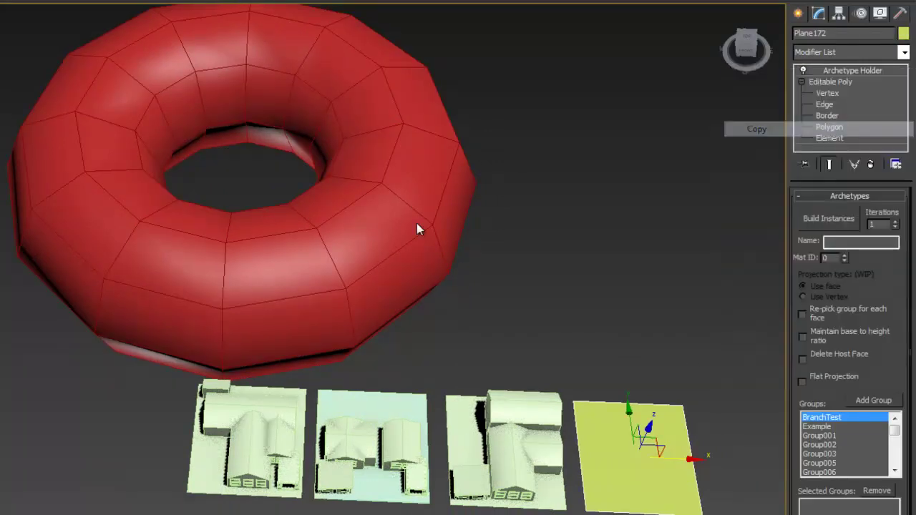
Select the torus and paste the copied Archetype Holder modifier above its Editable Poly
left_click(390, 208)
mouse_move(501, 217)
middle_mouse_down()
mouse_move(597, 201)
mouse_move(582, 211)
mouse_move(491, 203)
middle_mouse_up()
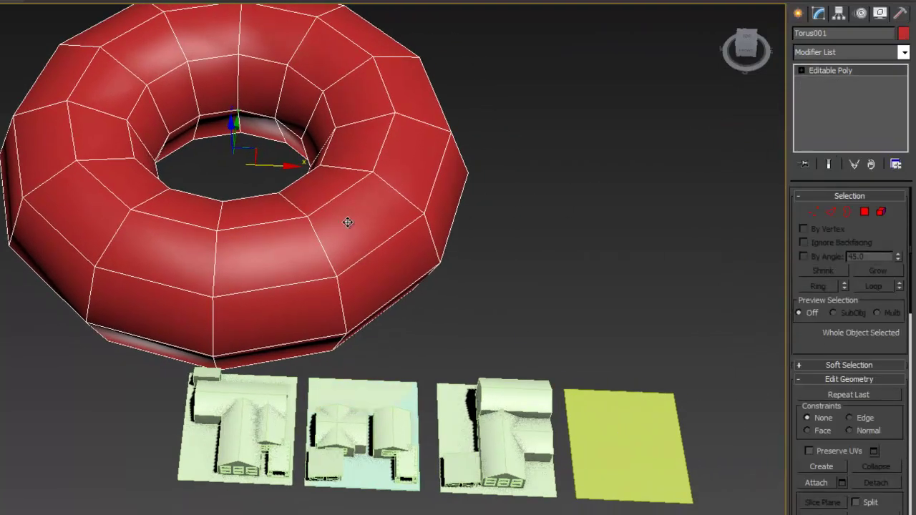
right_click(610, 418)
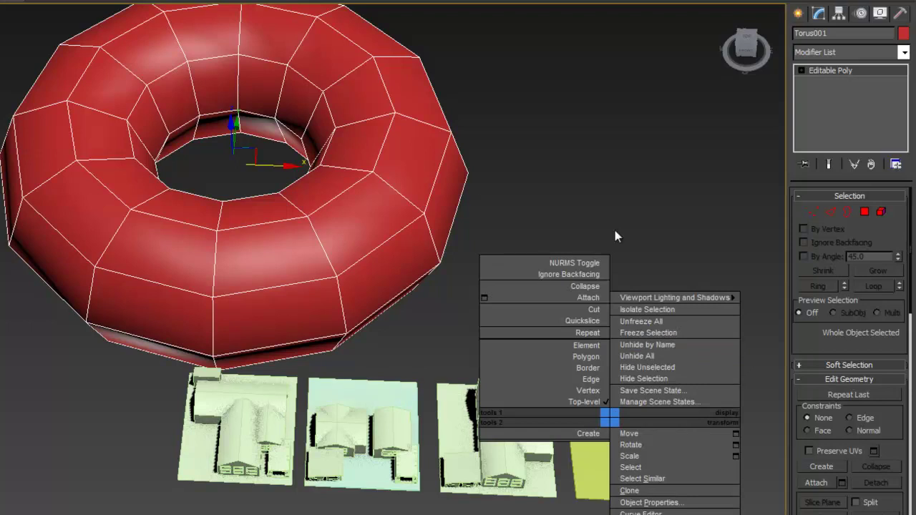
left_click(567, 168)
right_click(380, 242)
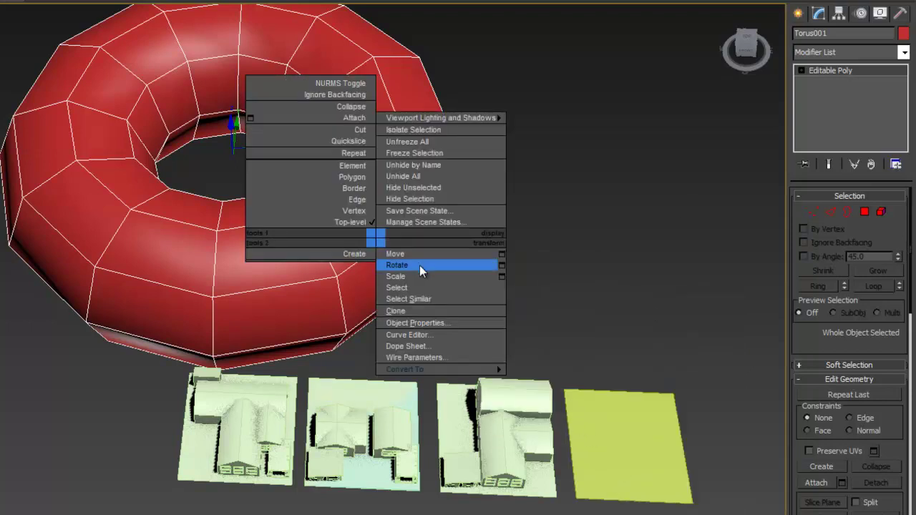
right_click(851, 71)
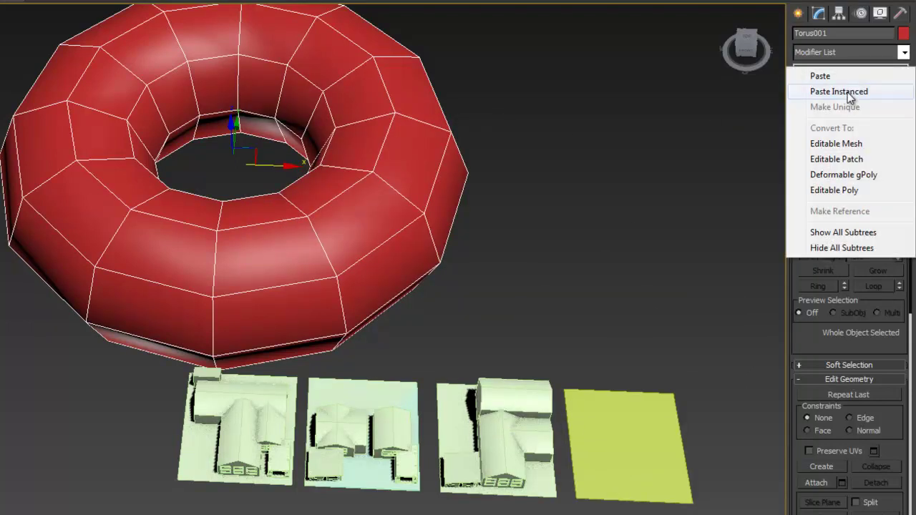
left_click(839, 77)
middle_click_drag(520, 266, 623, 293)
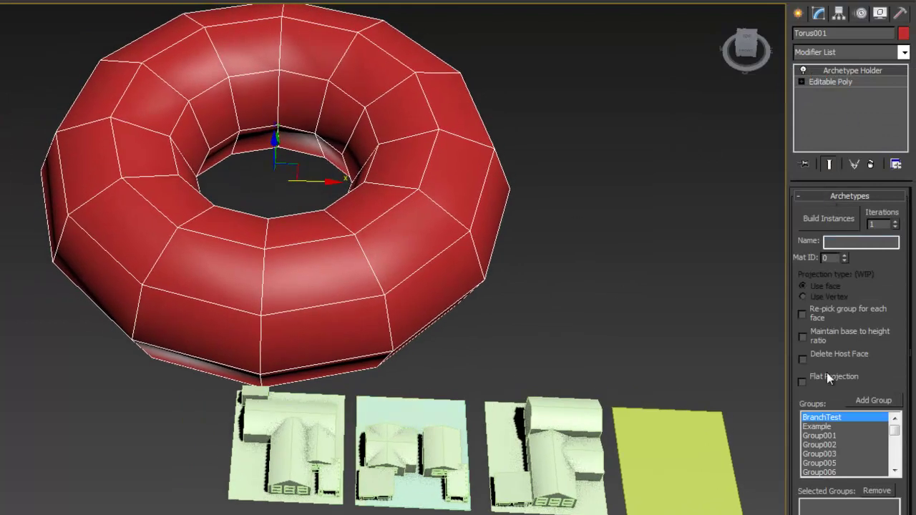
Assign material ID 2 to the torus's side and underside polygons, and select the top polygons for material ID 1
left_click_drag(818, 403, 826, 255)
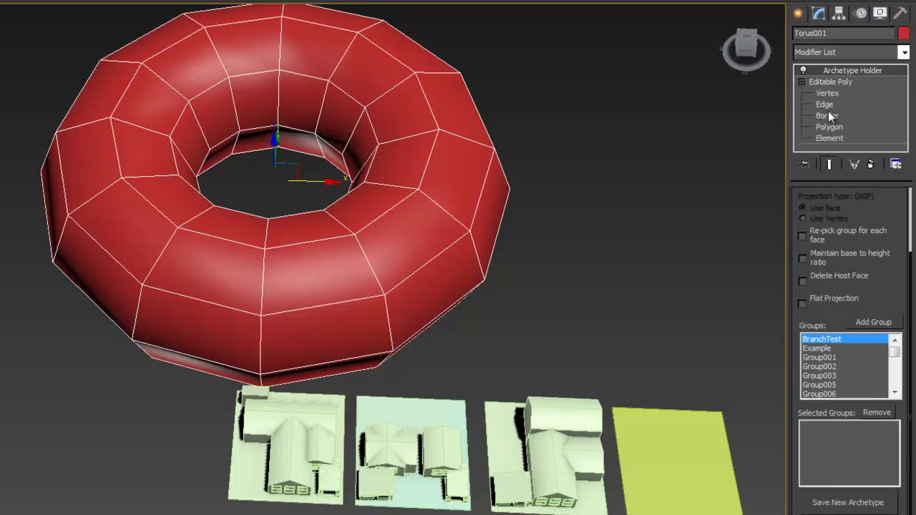
left_click(836, 130)
middle_click_drag(530, 303, 537, 247, "alt")
left_click_drag(47, 131, 48, 132)
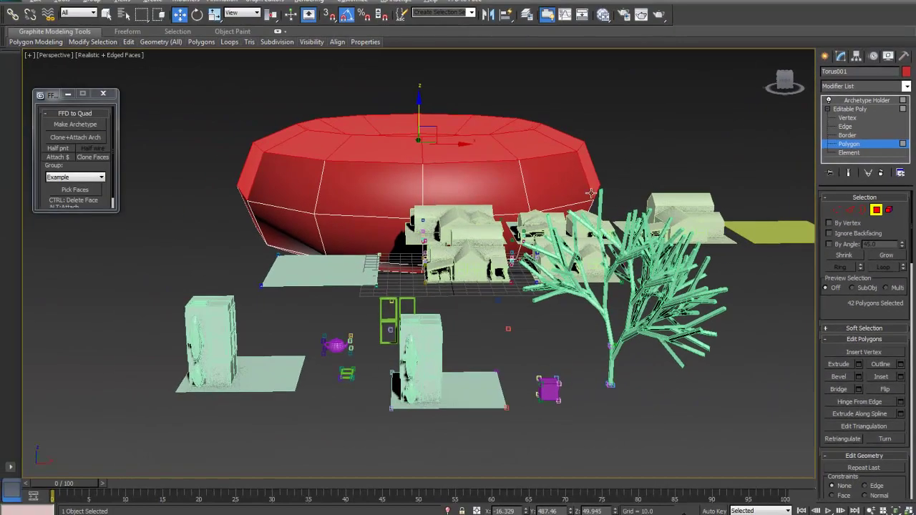
middle_click_drag(591, 193, 634, 178, "alt")
left_click_drag(244, 239, 204, 287)
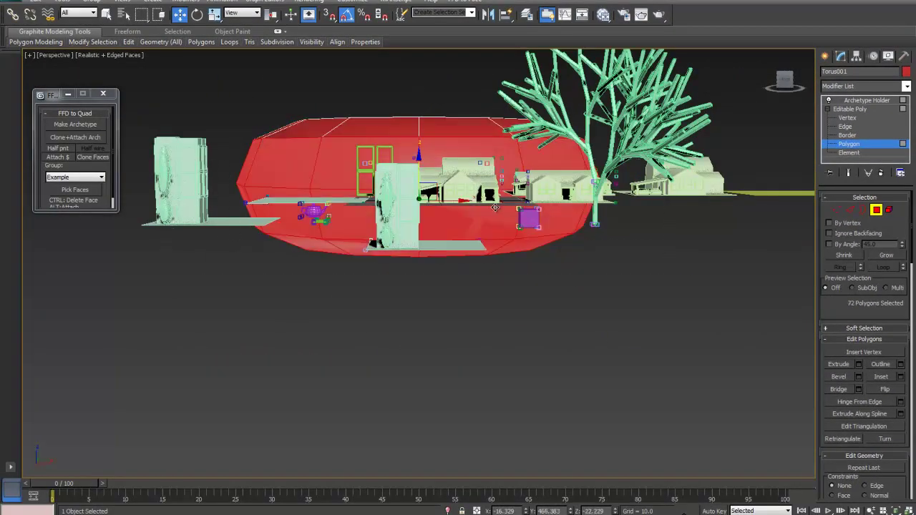
scroll(844, 317, "down", 10)
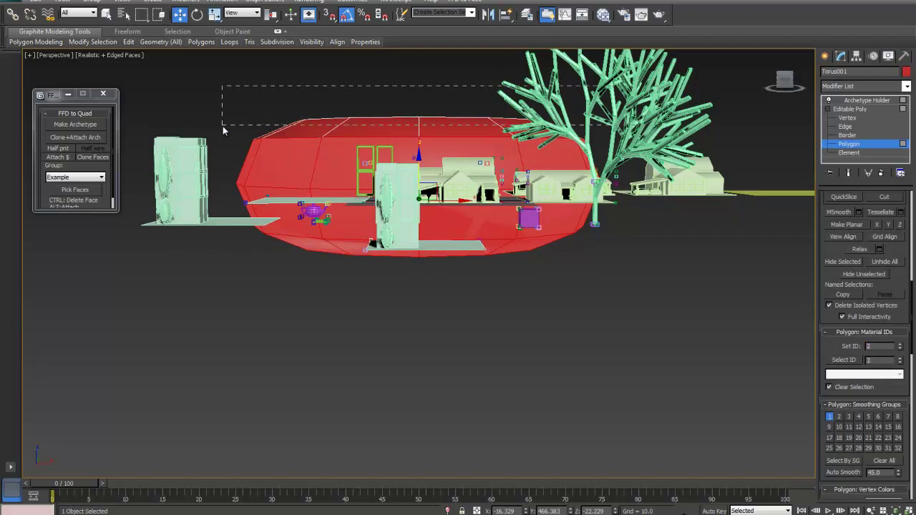
left_click_drag(223, 130, 225, 137)
Return to the torus's Archetype Holder, use 2 iterations, and build the bungalow instances over its top faces
middle_click_drag(533, 234, 552, 437, "alt")
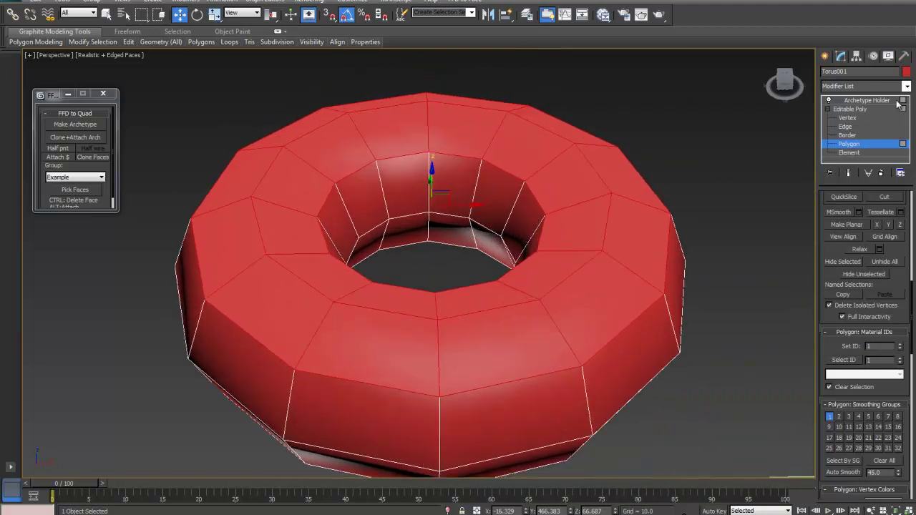
left_click(877, 101)
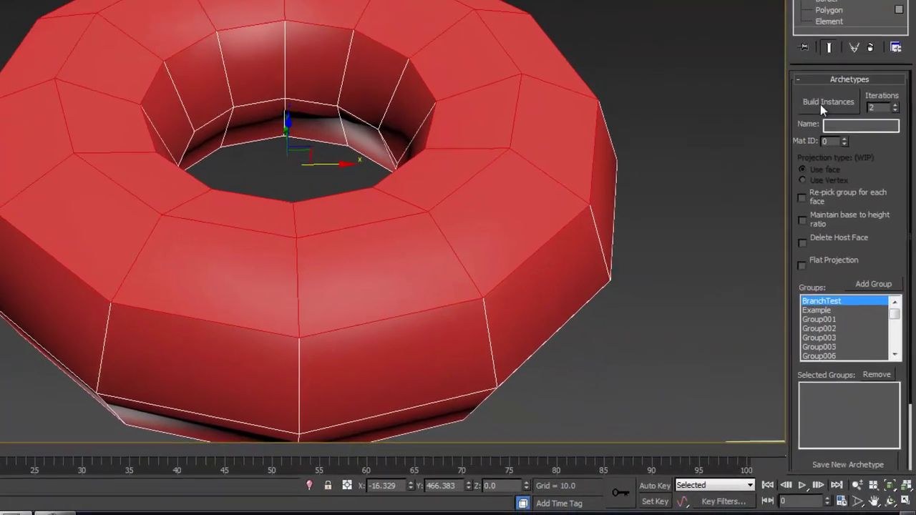
left_click(844, 216)
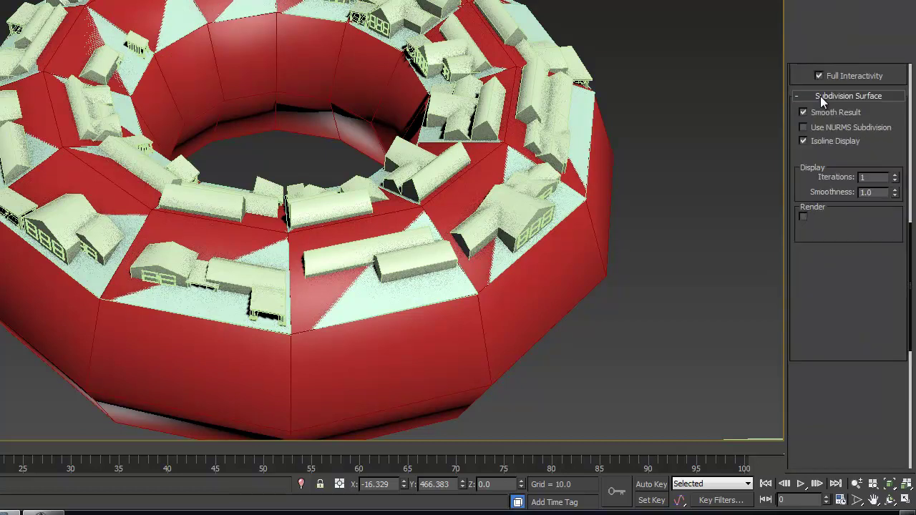
scroll(820, 96, "up", 5)
scroll(820, 96, "down", 5)
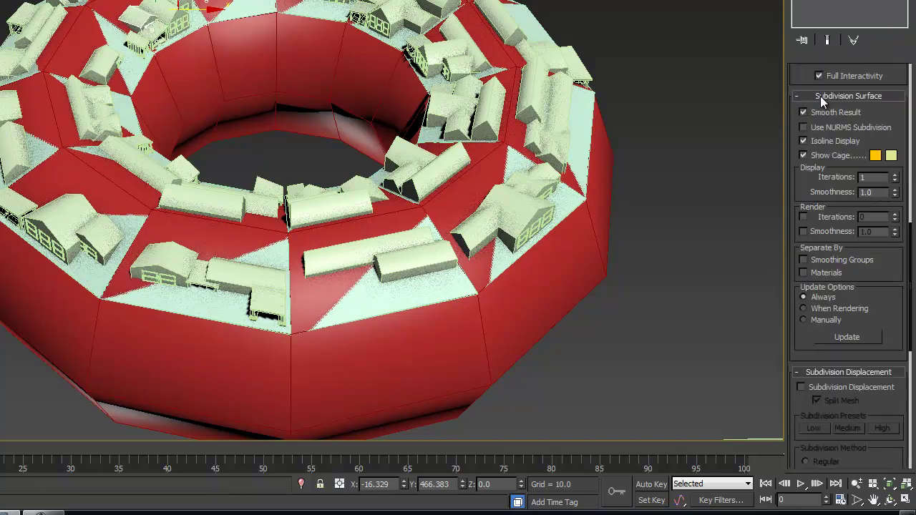
scroll(821, 96, "down", 3)
scroll(821, 96, "up", 3)
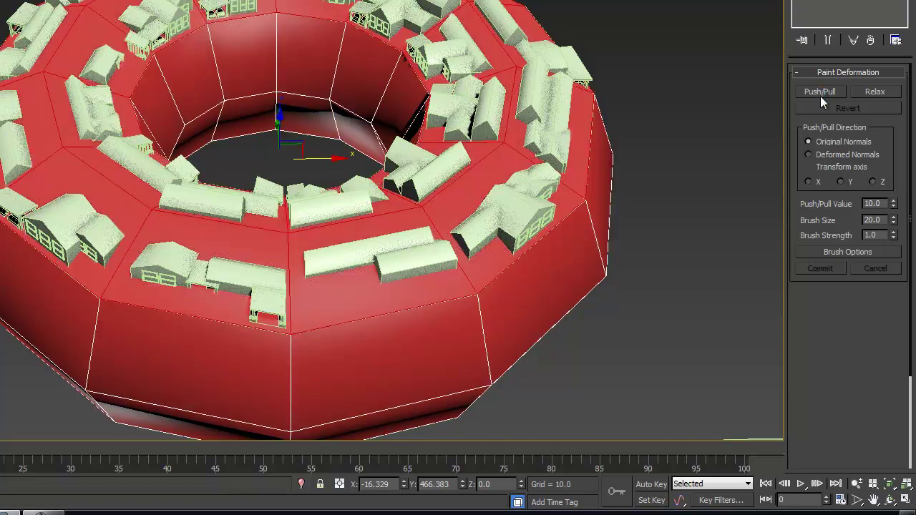
Move the red torus clear of the generated bungalow ring and inspect the houses from several angles
left_click(820, 96)
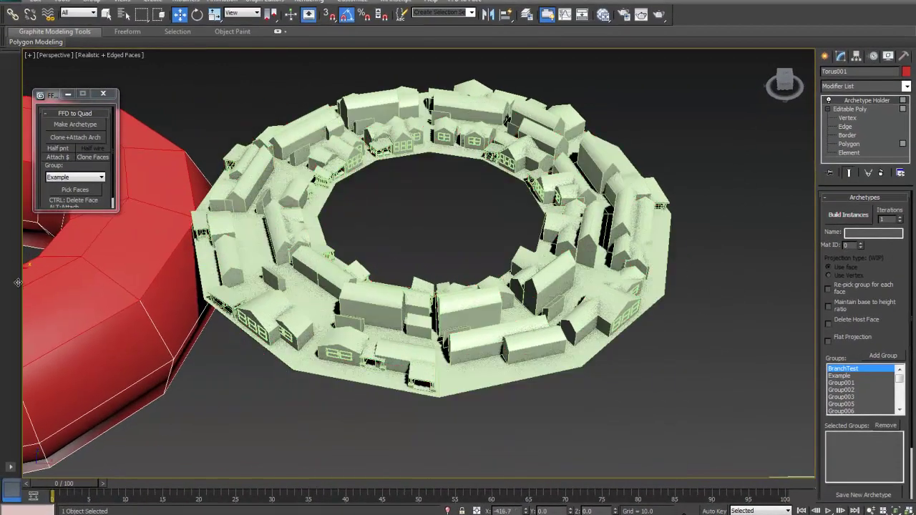
middle_click_drag(476, 268, 575, 245)
scroll(576, 244, "up", 1)
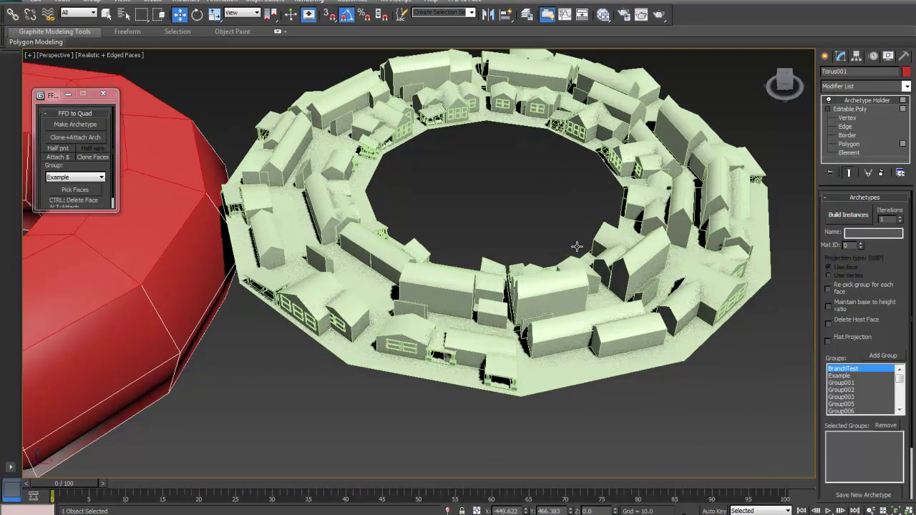
scroll(537, 322, "down", 3)
middle_click_drag(537, 322, 566, 301, "alt")
middle_click_drag(457, 93, 476, 222)
middle_click_drag(544, 334, 308, 362, "alt")
scroll(418, 379, "up", 3)
middle_click_drag(363, 346, 436, 301)
scroll(481, 266, "down", 3)
scroll(481, 270, "down", 3)
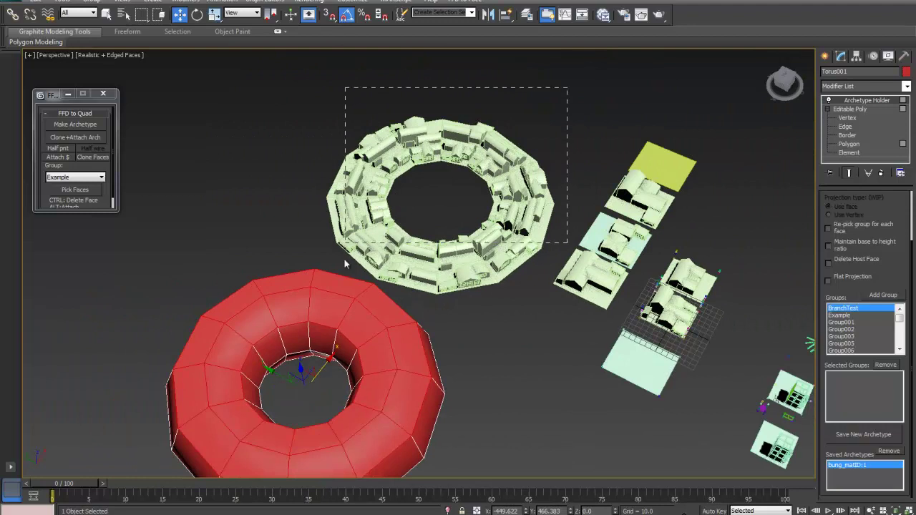
Select all the bungalow instances in the ring and attach them into a single object with the FFD to Quad script
left_click_drag(320, 268, 307, 266)
scroll(371, 273, "up", 6)
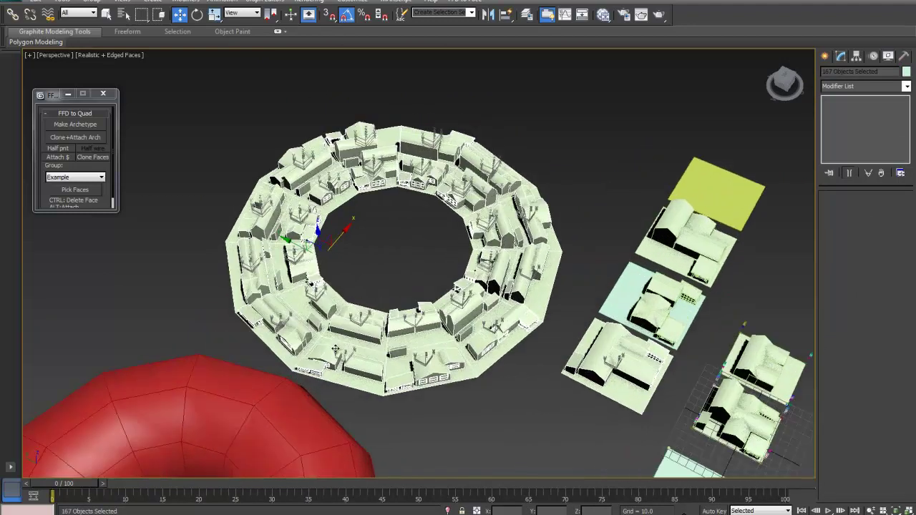
middle_click_drag(410, 280, 450, 225)
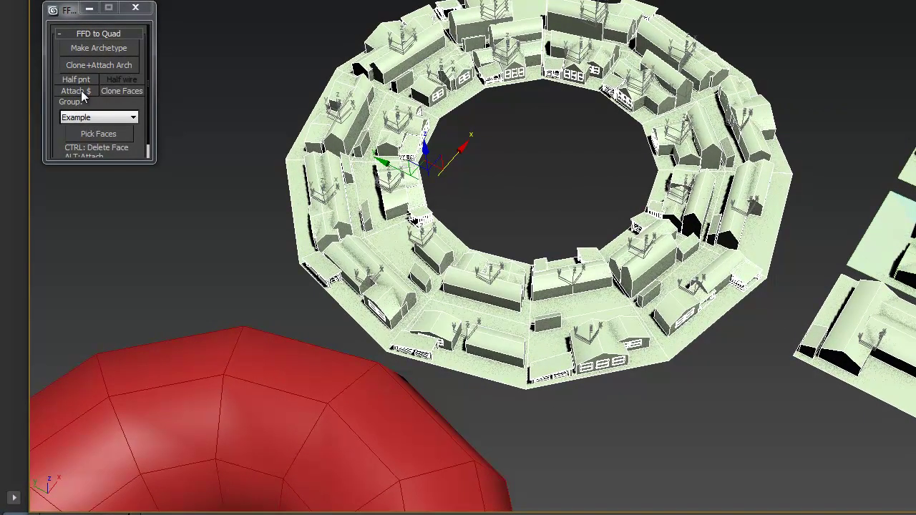
left_click(81, 90)
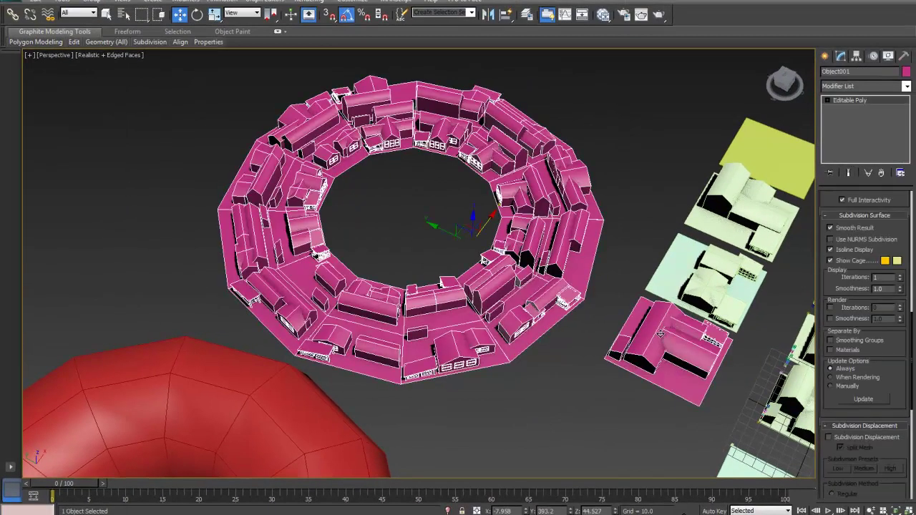
Delete the attached house object and undo the deletion
middle_click_drag(681, 389, 532, 315)
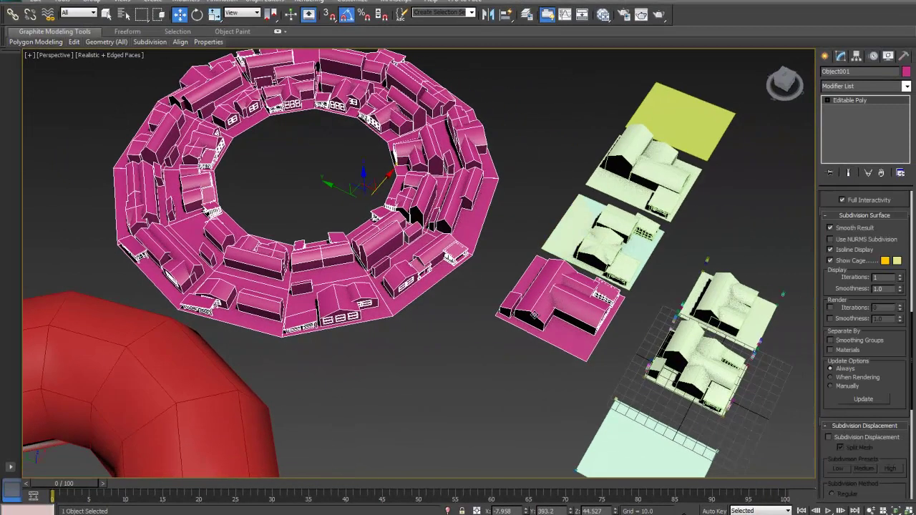
key("Delete")
middle_click_drag(643, 307, 136, 308, "alt")
middle_click_drag(542, 315, 268, 344)
key("ctrl+z")
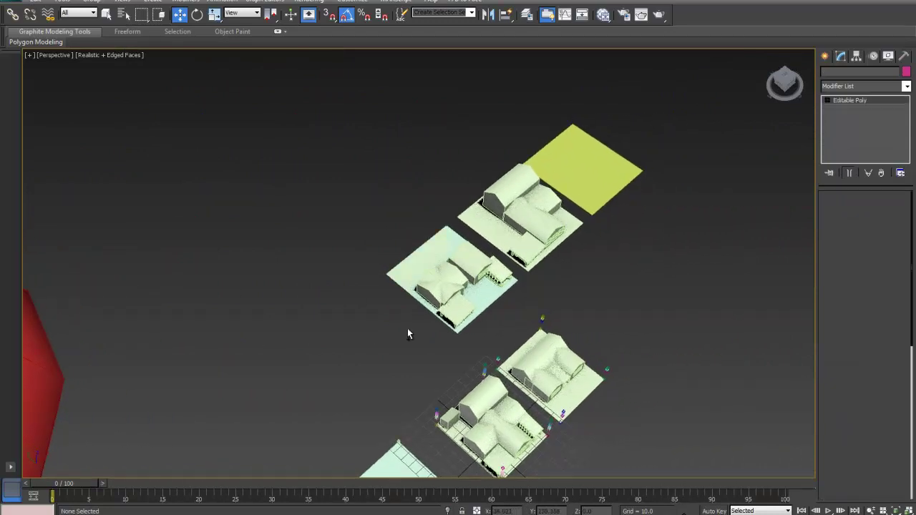
Select all parts of the bungalow next to the yellow plane and attach them into one object with the FFD to Quad script
middle_click_drag(522, 348, 671, 215, "alt")
middle_click_drag(611, 308, 520, 229)
left_click(513, 202)
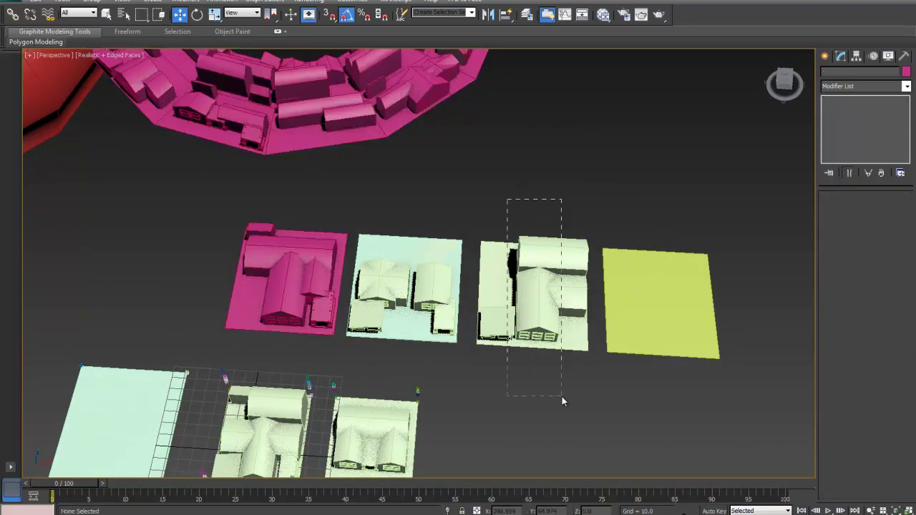
left_click_drag(562, 396, 562, 396)
middle_click_drag(278, 191, 900, 248)
middle_click_drag(537, 234, 611, 237)
middle_click_drag(356, 253, 399, 254)
left_click(469, 2)
left_click(476, 11)
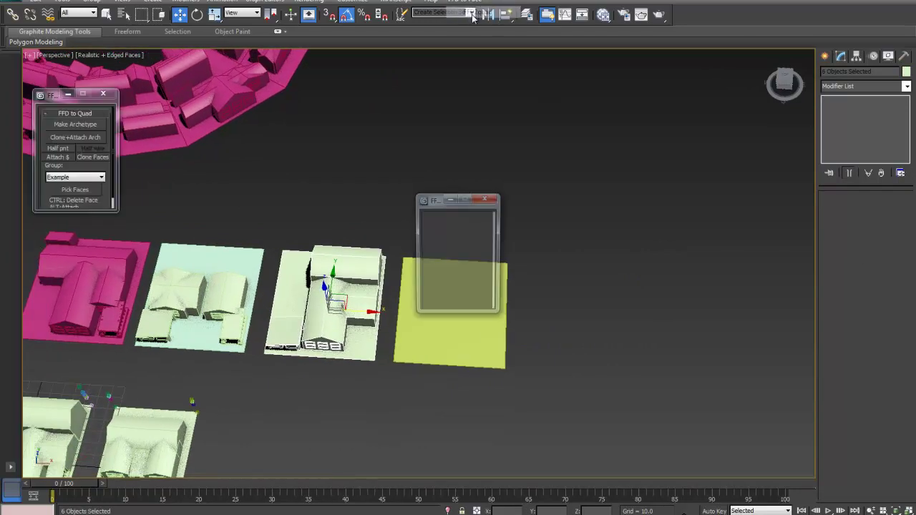
left_click(486, 199)
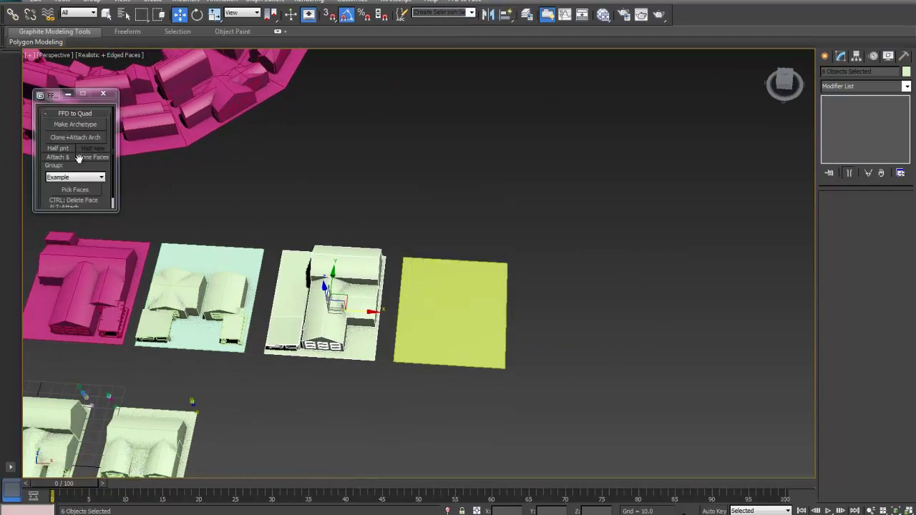
left_click(65, 158)
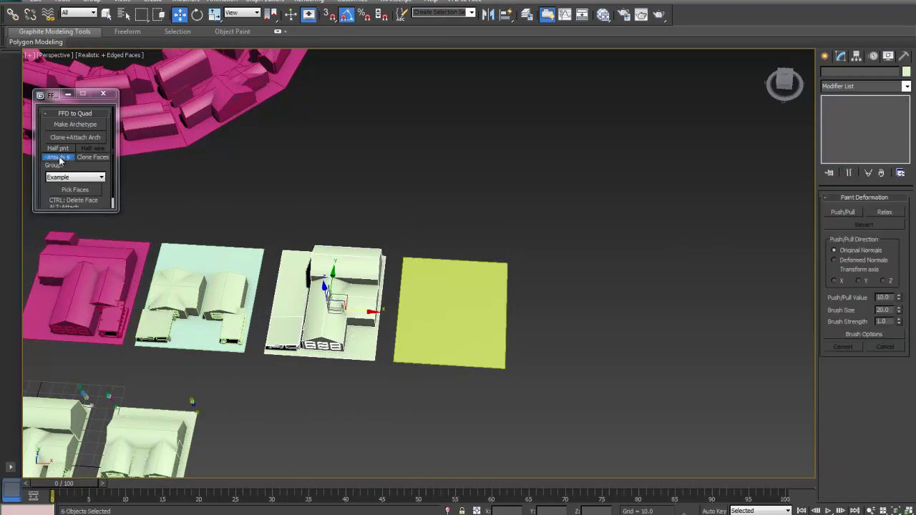
middle_click_drag(449, 230, 495, 230)
Make an archetype from the attached bungalow beside the yellow plane and name its group house01
left_click(376, 308)
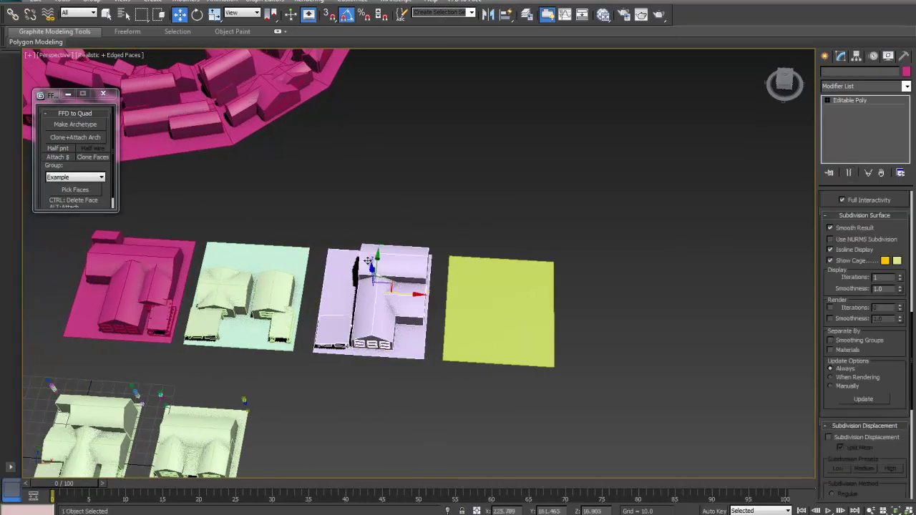
left_click(85, 135)
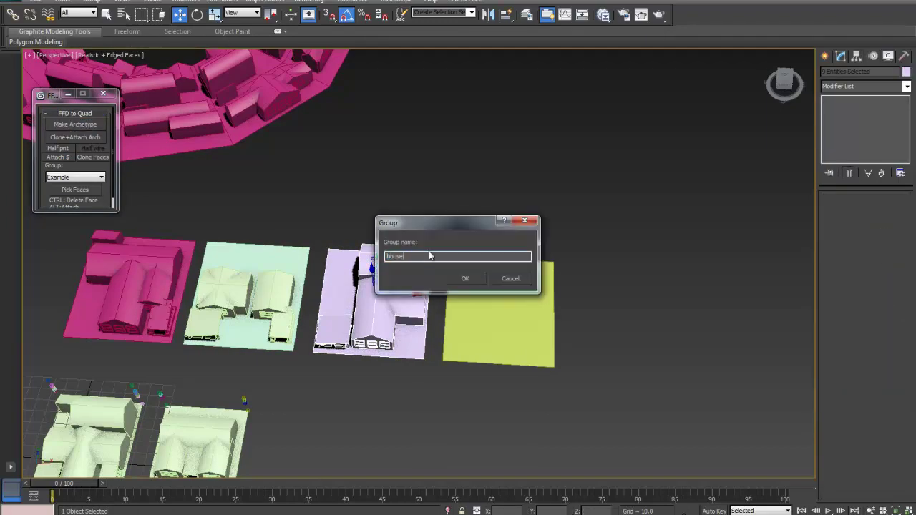
type("house01")
key("Return")
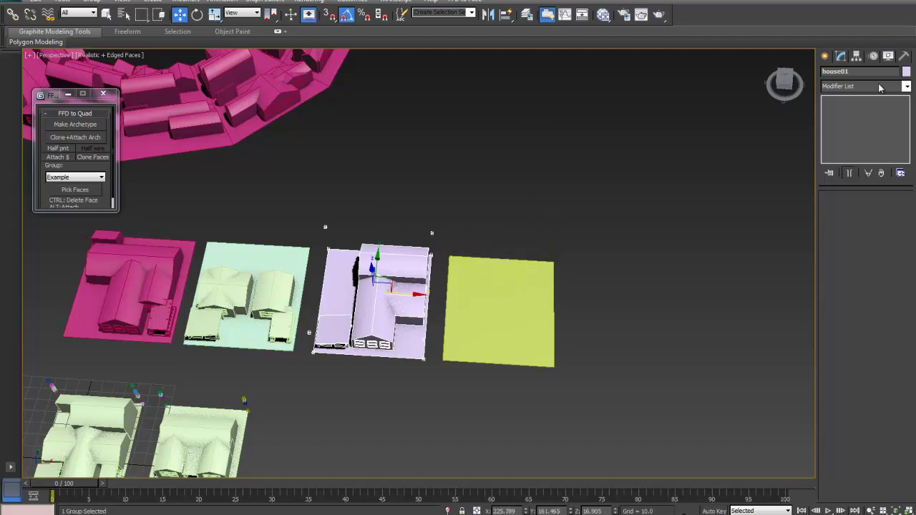
Create a new rectangular plane behind the yellow plane and convert it to an Editable Poly
left_click(824, 57)
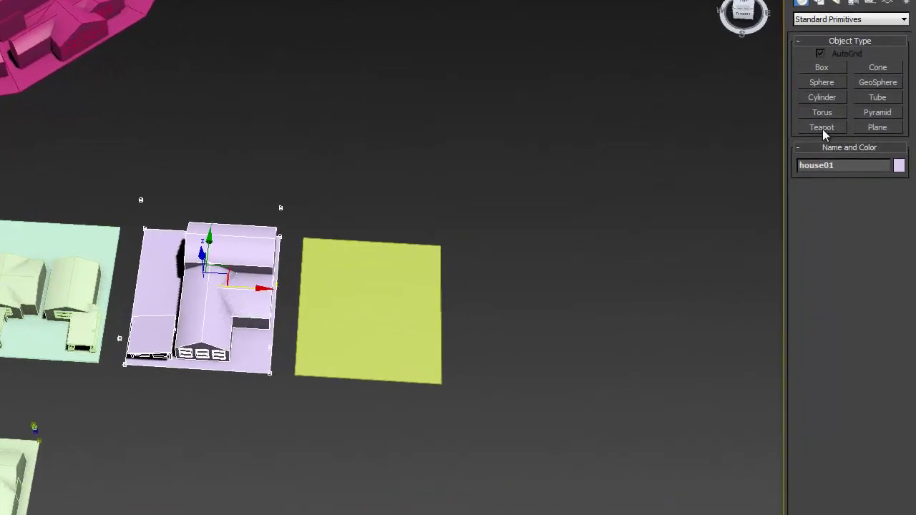
left_click(878, 127)
left_click_drag(351, 47, 535, 173)
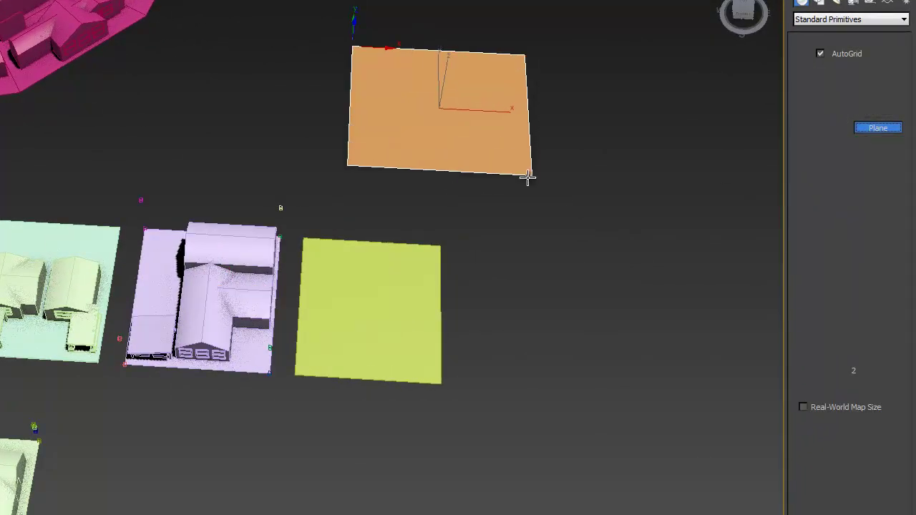
right_click(440, 108)
right_click(495, 122)
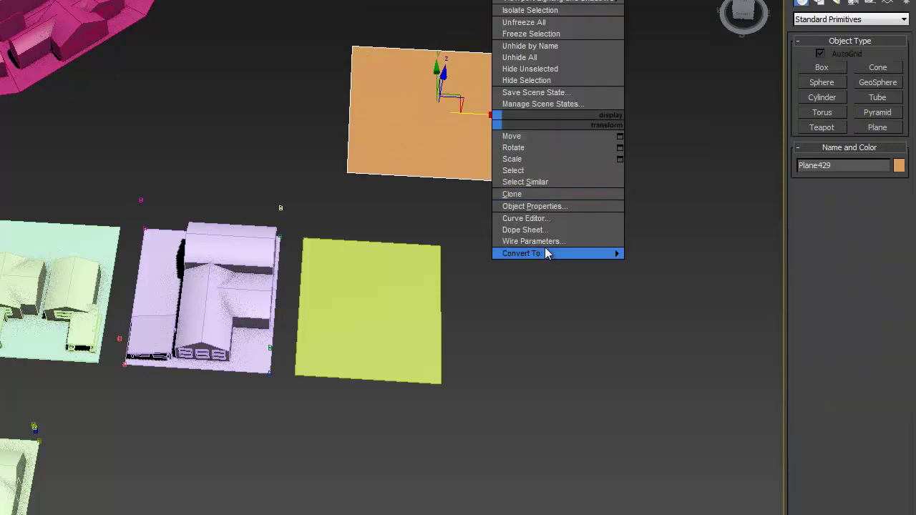
mouse_move(544, 253)
left_click(676, 265)
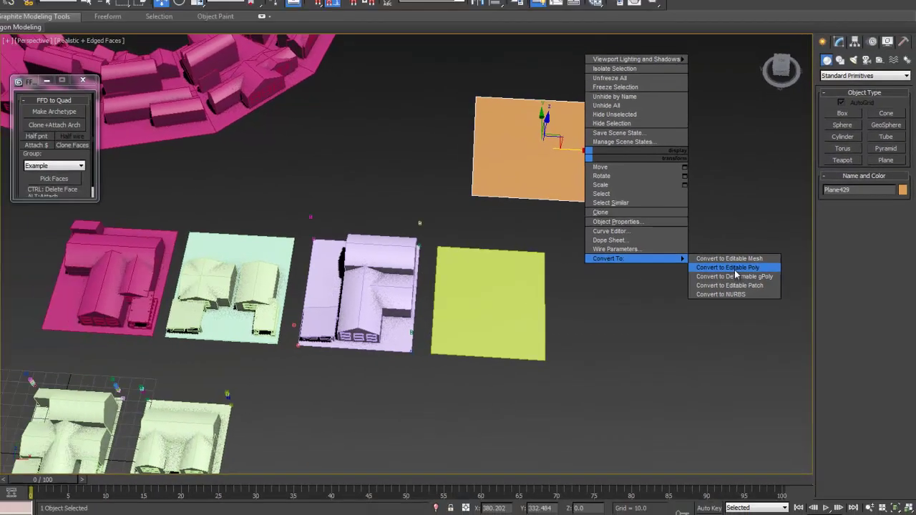
left_click(685, 267)
Choose the house01 group in the FFD to Quad script and place it on the new orange plane's face
left_click(88, 170)
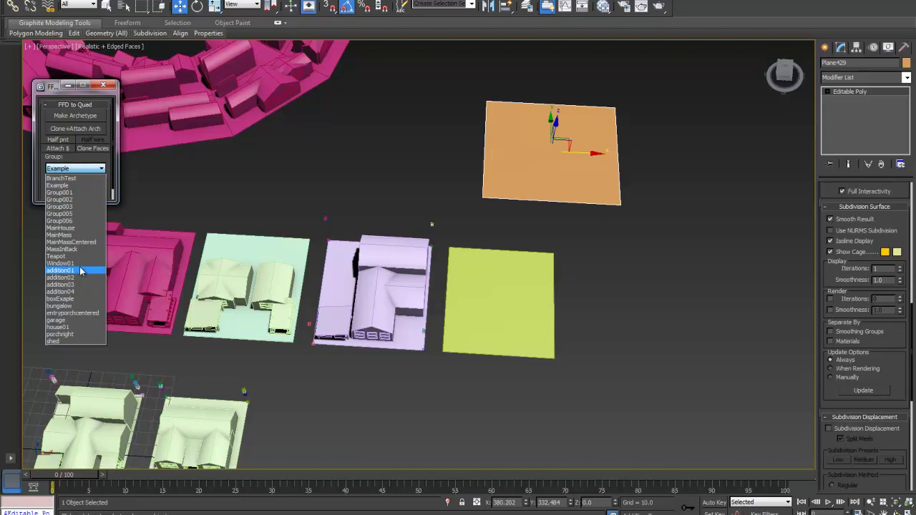
left_click(62, 327)
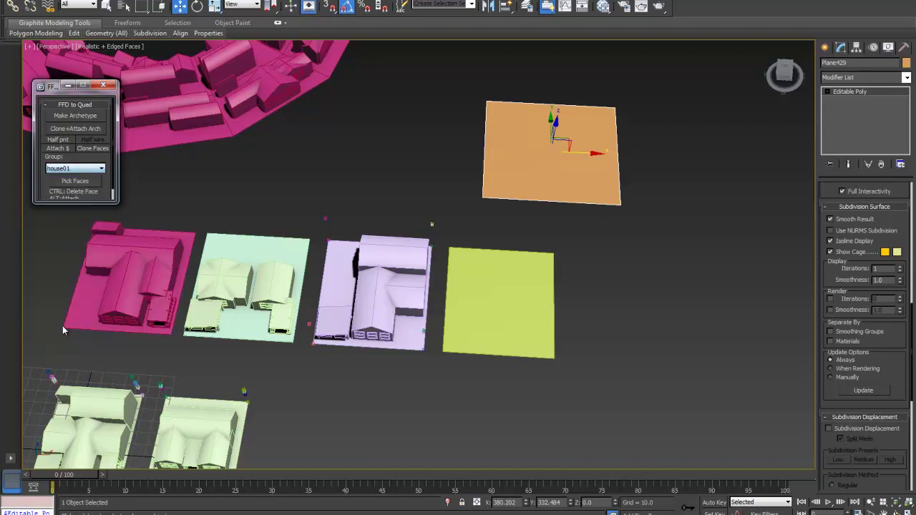
left_click(91, 182)
left_click(544, 150)
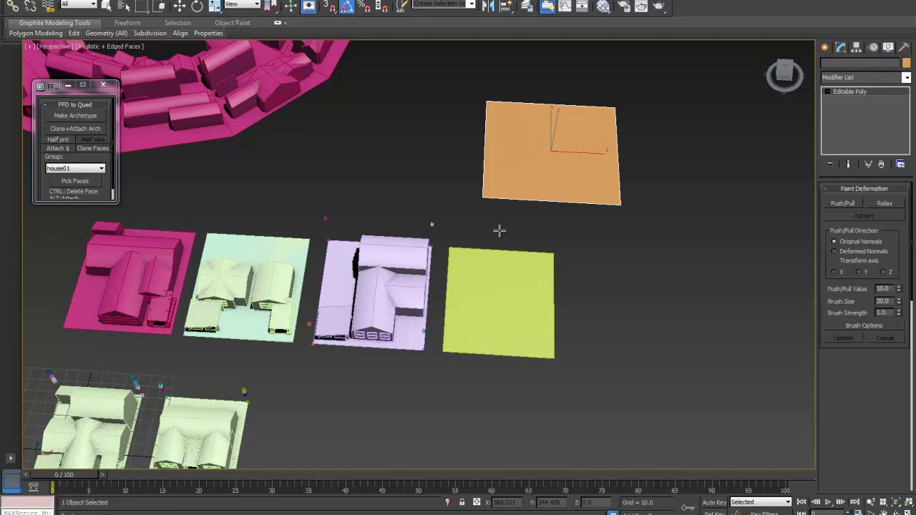
right_click(396, 167)
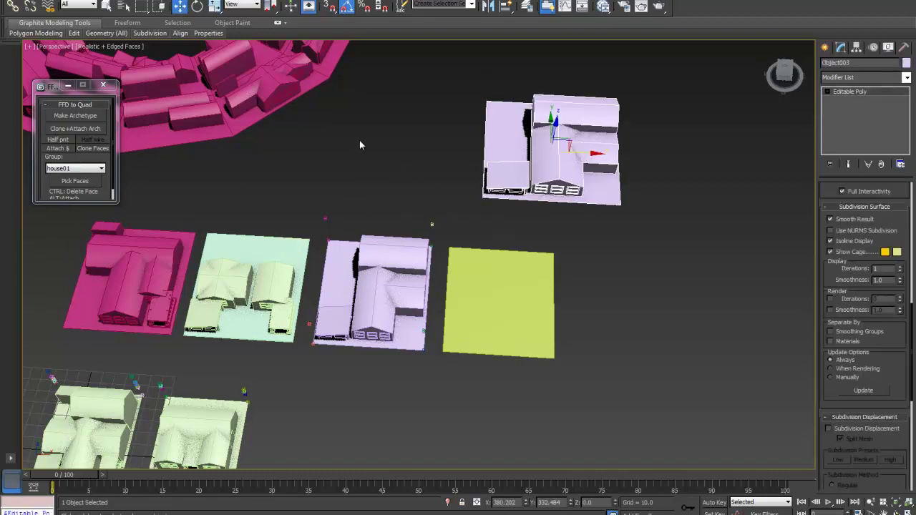
left_click(360, 142)
Review the house on the orange plane alongside the row of bungalows, the original archetypes and the attached ring of houses
scroll(444, 200, "down", 1)
middle_click_drag(469, 198, 473, 190, "alt")
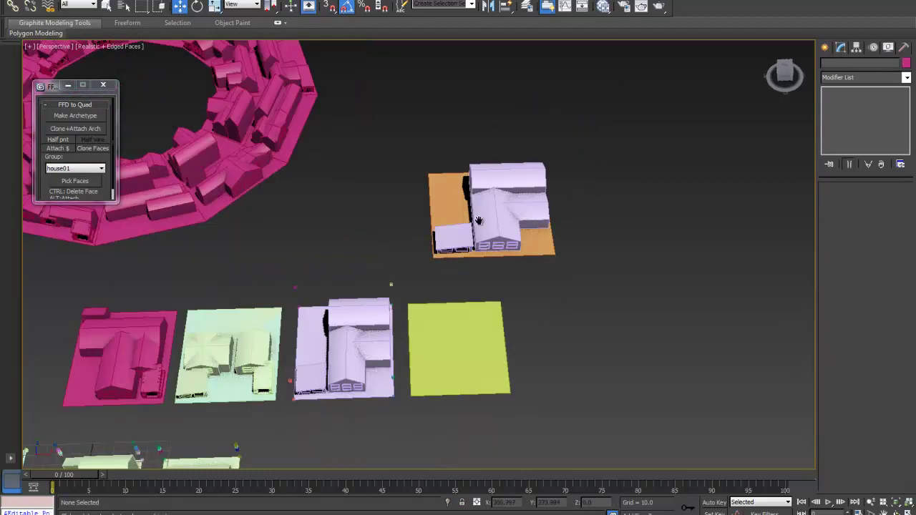
middle_click_drag(437, 247, 558, 217, "alt")
scroll(409, 296, "down", 1)
middle_click_drag(538, 259, 620, 249)
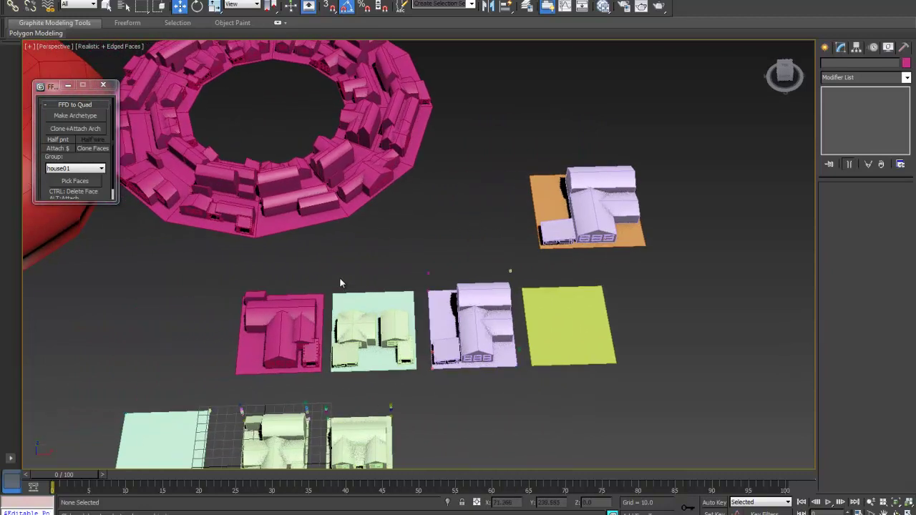
middle_click_drag(379, 255, 494, 138)
middle_click_drag(431, 374, 465, 91)
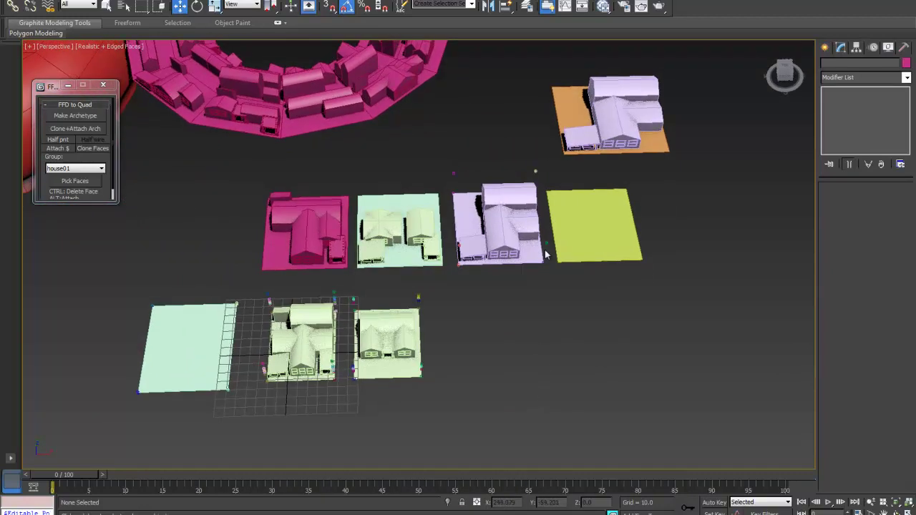
middle_click_drag(534, 343, 525, 297)
scroll(526, 294, "down", 1)
mouse_move(459, 381)
middle_mouse_down()
mouse_move(508, 222)
mouse_move(506, 119)
mouse_move(430, 359)
middle_mouse_up()
mouse_move(427, 135)
middle_mouse_down()
mouse_move(427, 188)
mouse_move(401, 213)
mouse_move(401, 252)
mouse_move(667, 227)
mouse_move(269, 203)
mouse_move(519, 117)
mouse_move(573, 111)
middle_mouse_up()
scroll(421, 242, "up", 1)
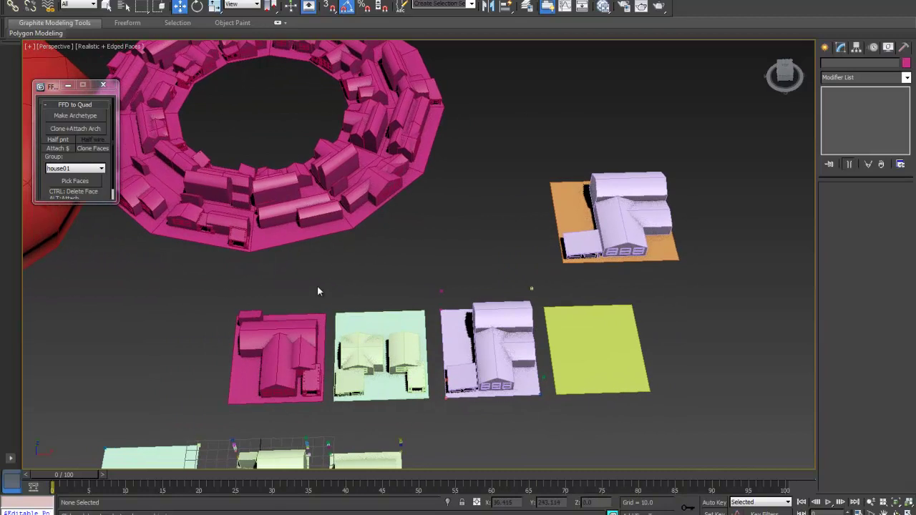
middle_click_drag(305, 290, 657, 210)
scroll(435, 261, "down", 1)
mouse_move(436, 261)
middle_mouse_down()
mouse_move(499, 102)
mouse_move(464, 96)
middle_mouse_up()
mouse_move(317, 288)
middle_mouse_down()
mouse_move(579, 160)
mouse_move(629, 160)
mouse_move(468, 200)
mouse_move(323, 294)
middle_mouse_up()
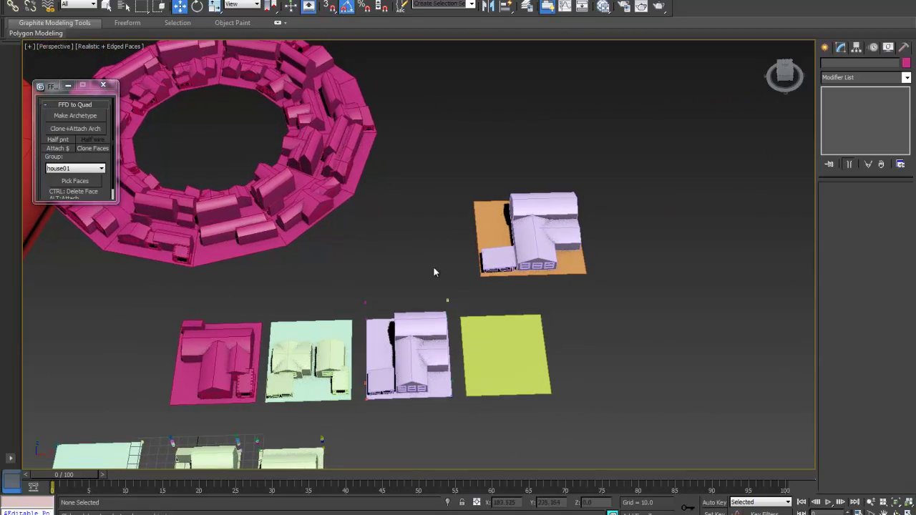
middle_click_drag(386, 278, 470, 264)
middle_click_drag(415, 269, 304, 295)
middle_click_drag(419, 229, 311, 238)
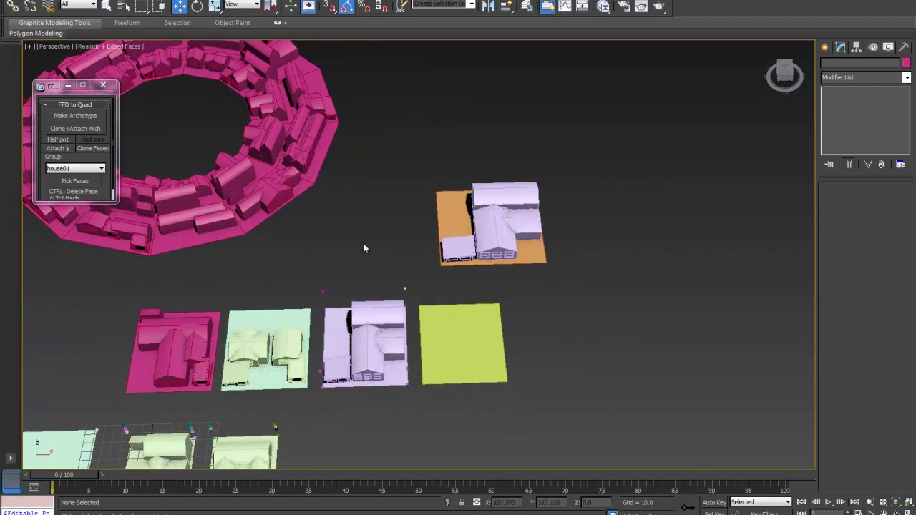